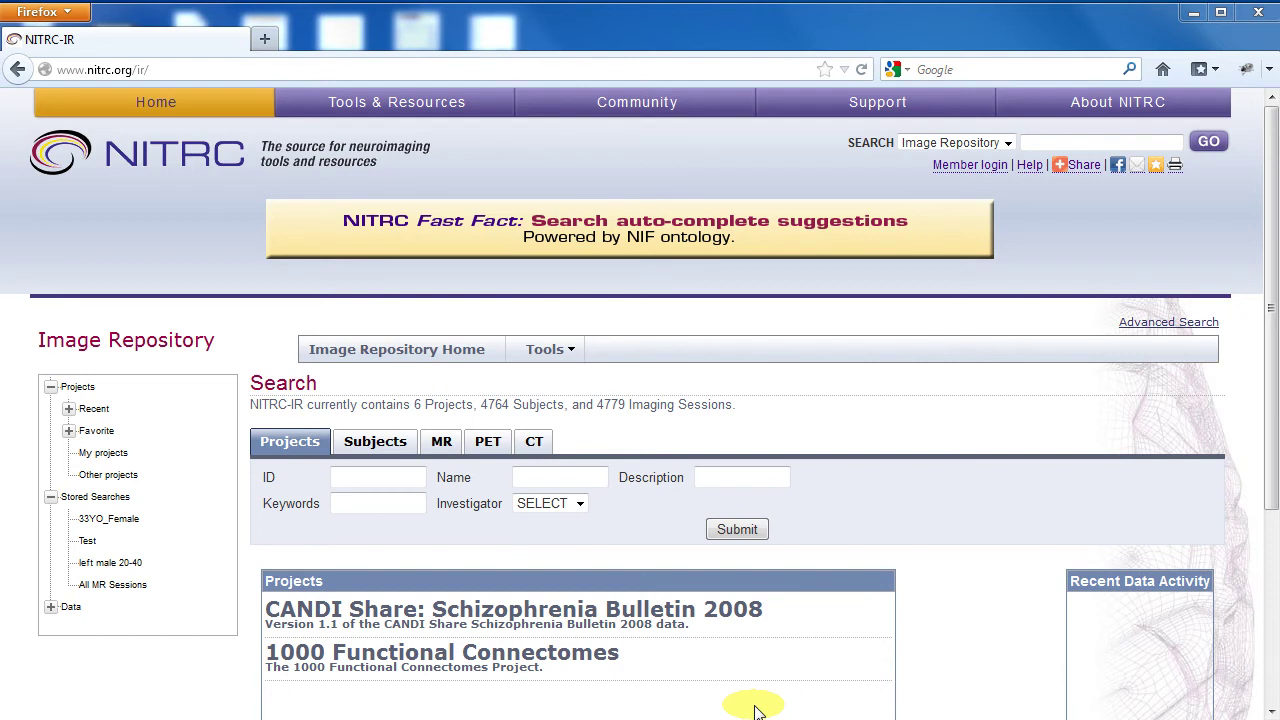
- From the NITRC home page, open the account registration form and scroll through its fields
{"action": "left_click", "coordinate": [148, 113]}
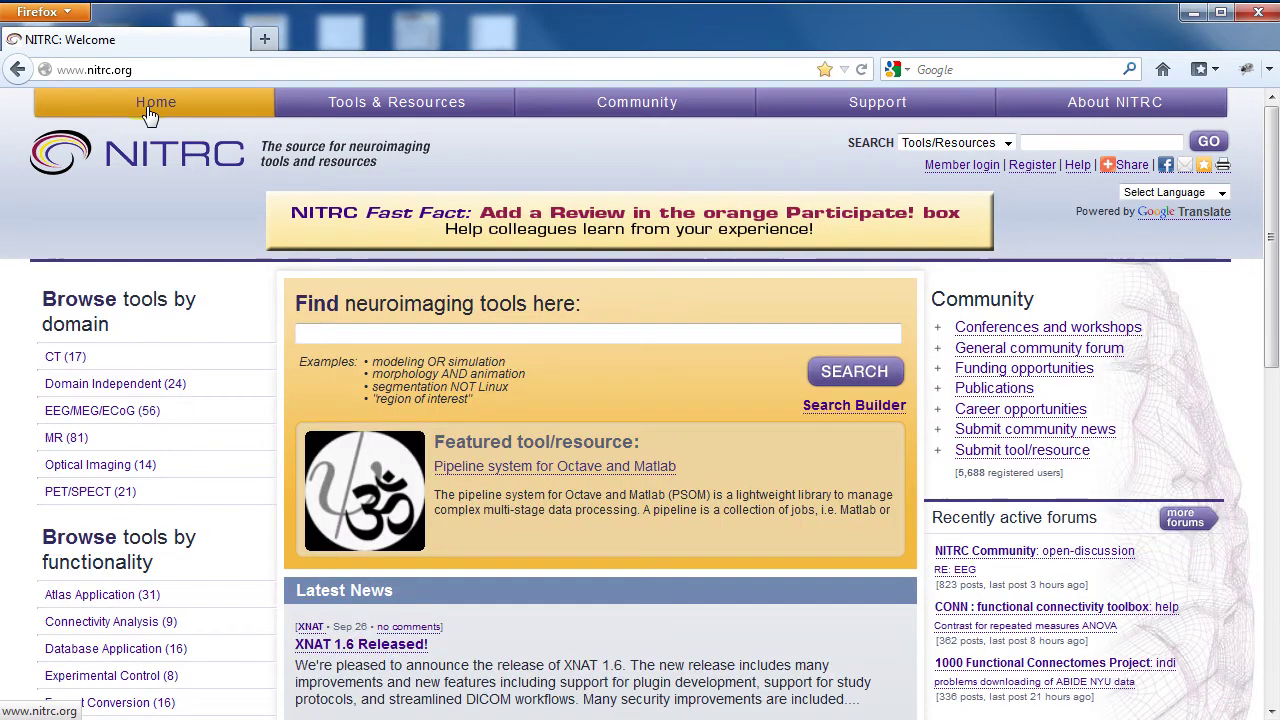
{"action": "left_click", "coordinate": [1058, 167]}
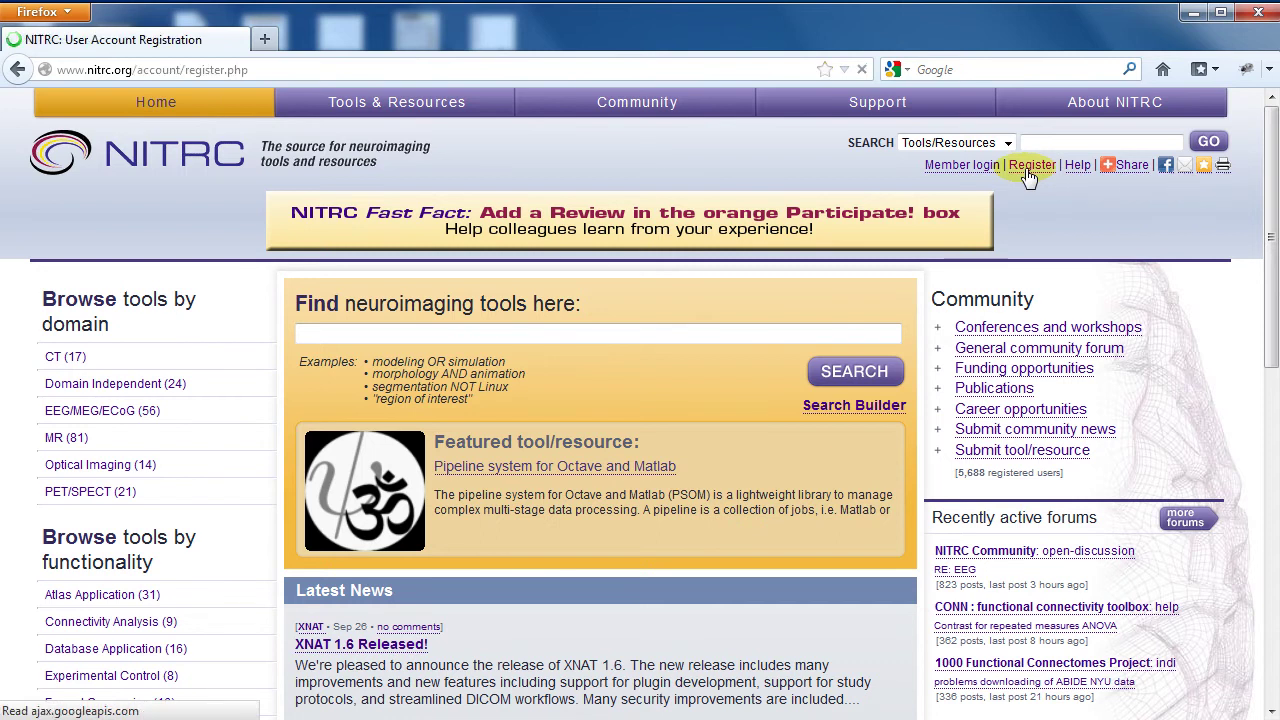
{"action": "scroll", "coordinate": [594, 520], "scroll_direction": "down", "scroll_amount": 5}
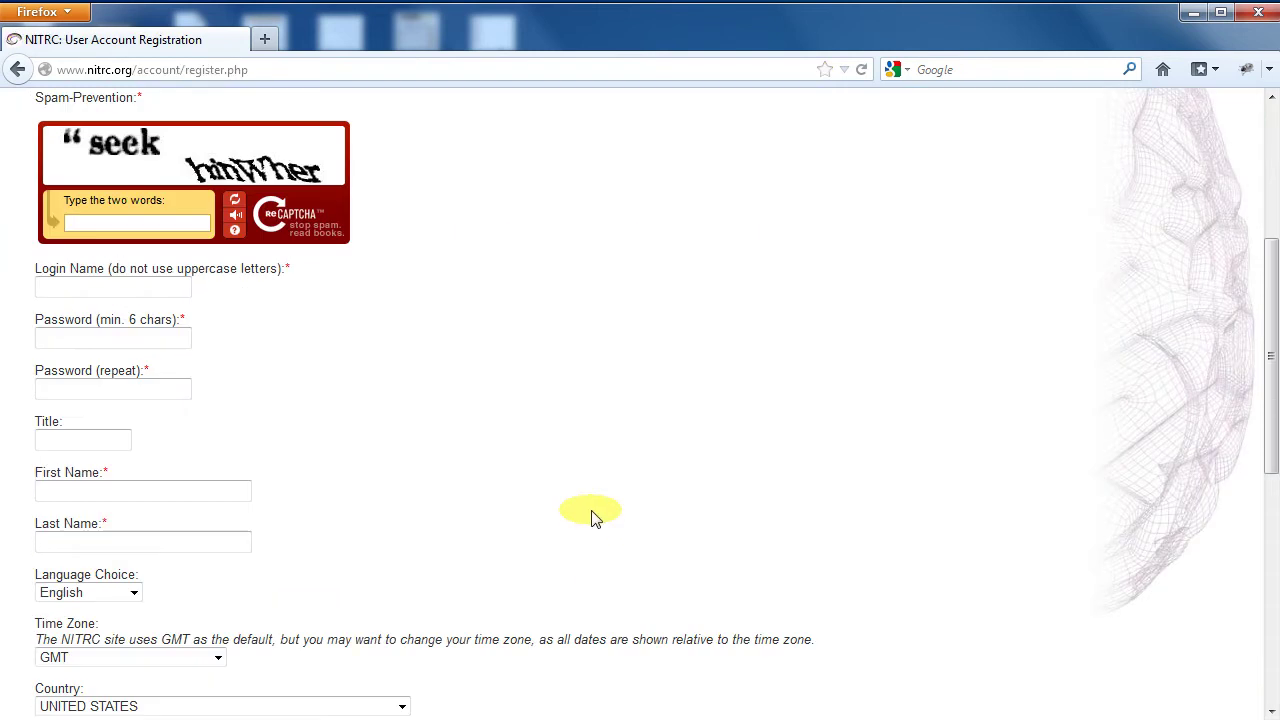
{"action": "scroll", "coordinate": [594, 520], "scroll_direction": "down", "scroll_amount": 4}
{"action": "scroll", "coordinate": [594, 525], "scroll_direction": "down", "scroll_amount": 6}
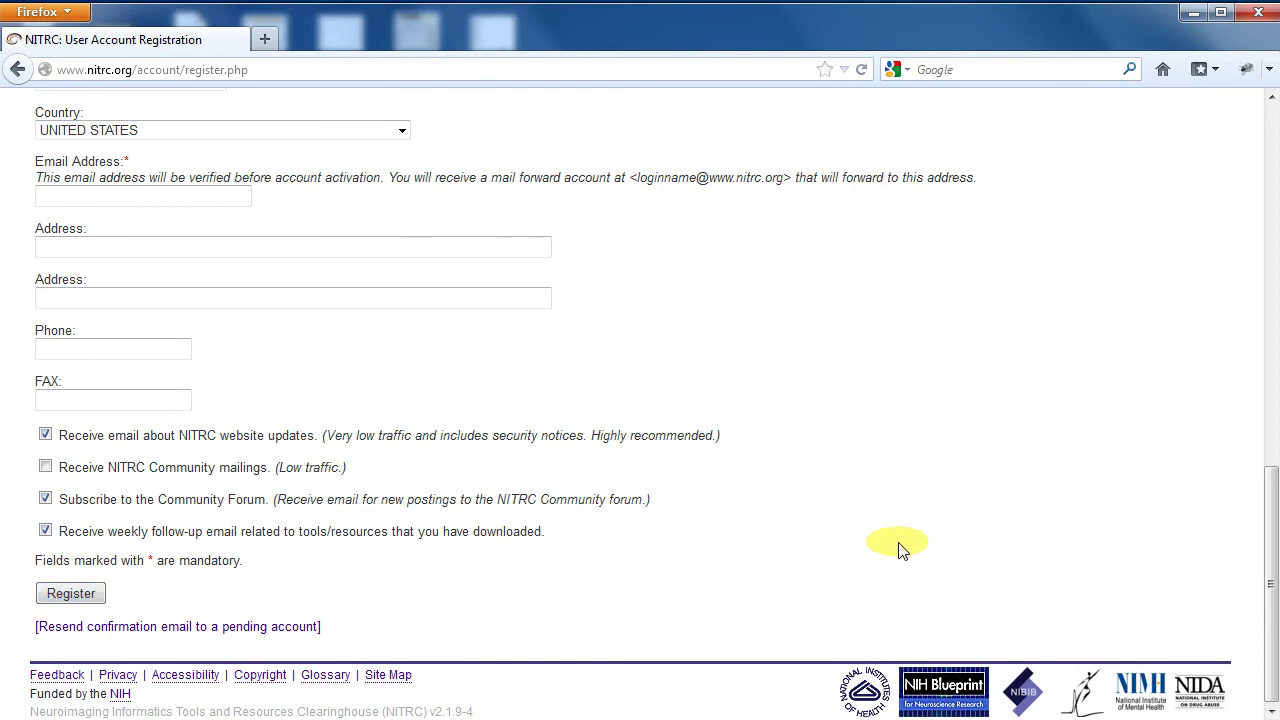
{"action": "scroll", "coordinate": [900, 550], "scroll_direction": "up", "scroll_amount": 2}
{"action": "scroll", "coordinate": [900, 550], "scroll_direction": "up", "scroll_amount": 10}
{"action": "scroll", "coordinate": [900, 550], "scroll_direction": "up", "scroll_amount": 1}
{"action": "scroll", "coordinate": [900, 550], "scroll_direction": "up", "scroll_amount": 1}
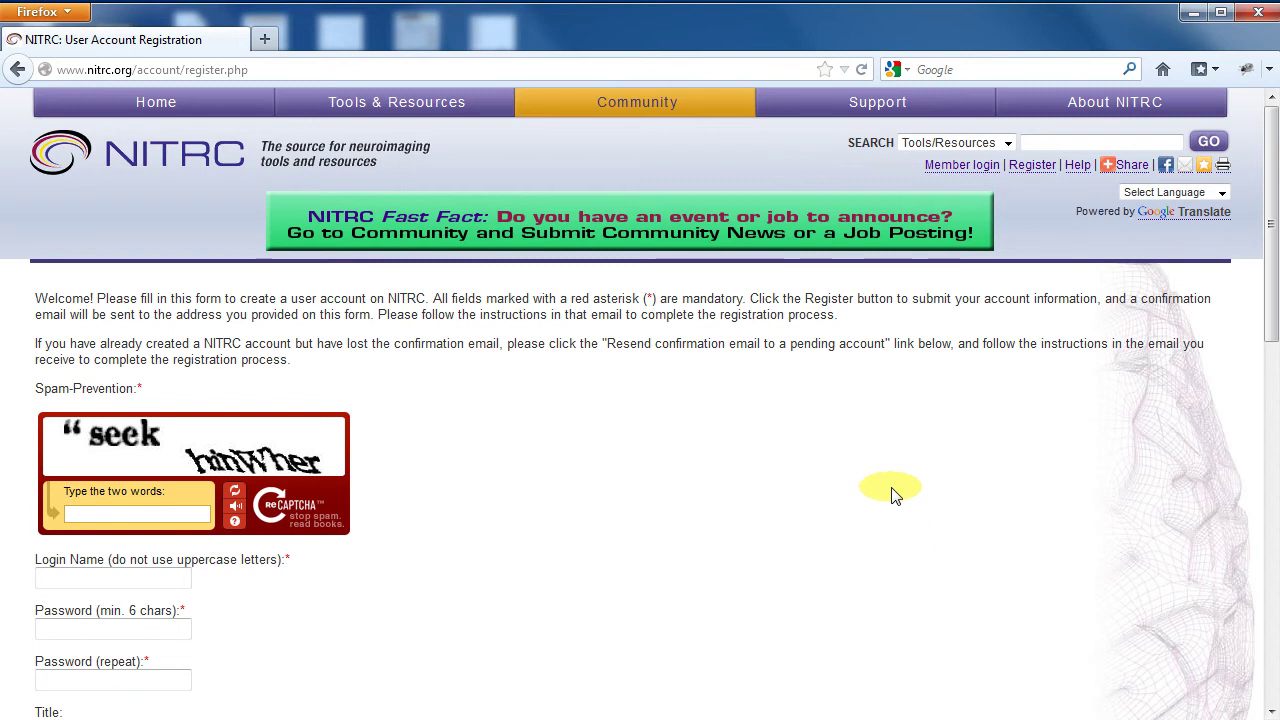
- Sign in to NITRC using the saved login name suggested after typing 'v'
{"action": "left_click", "coordinate": [965, 168]}
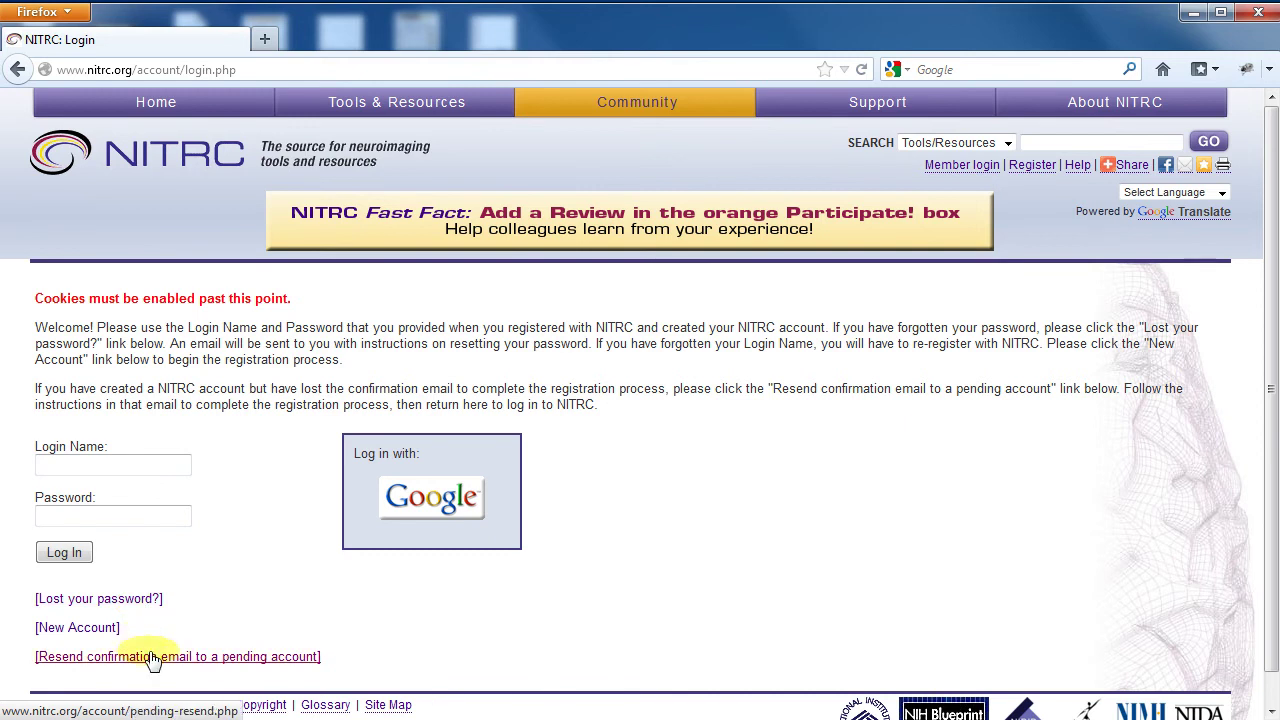
{"action": "left_click", "coordinate": [123, 458]}
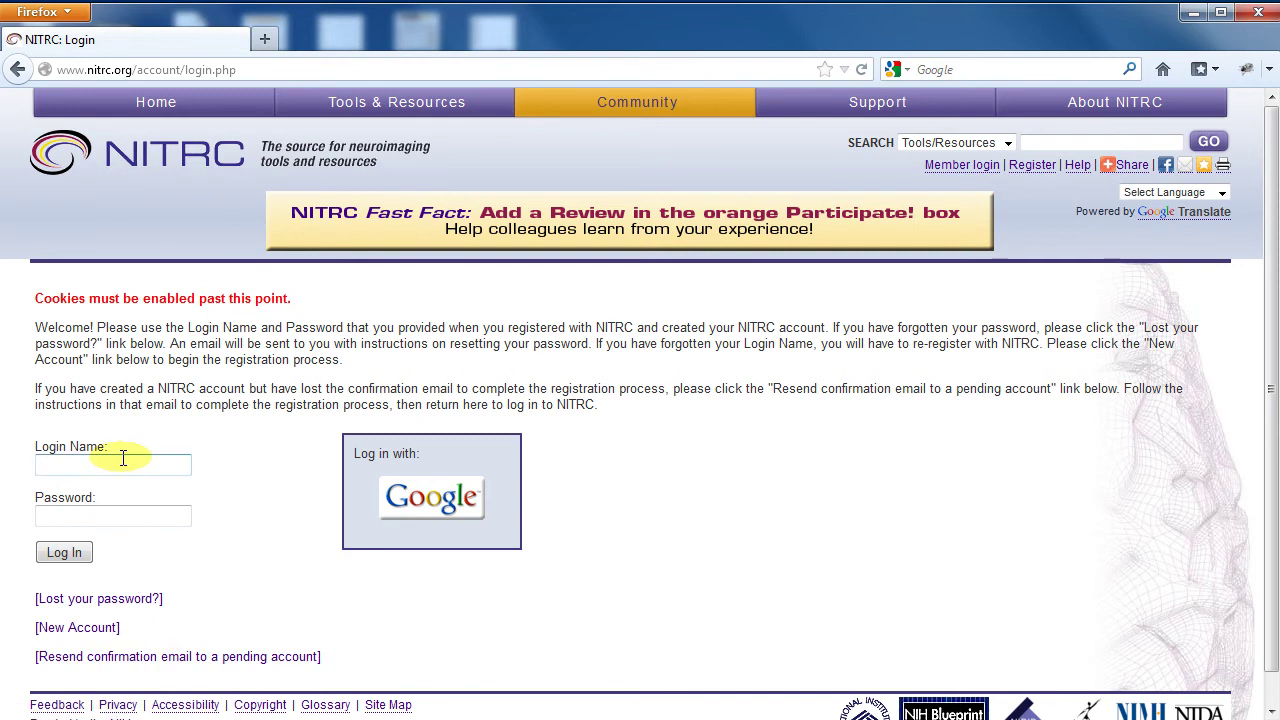
{"action": "left_click", "coordinate": [123, 462]}
{"action": "type", "text": "v"}
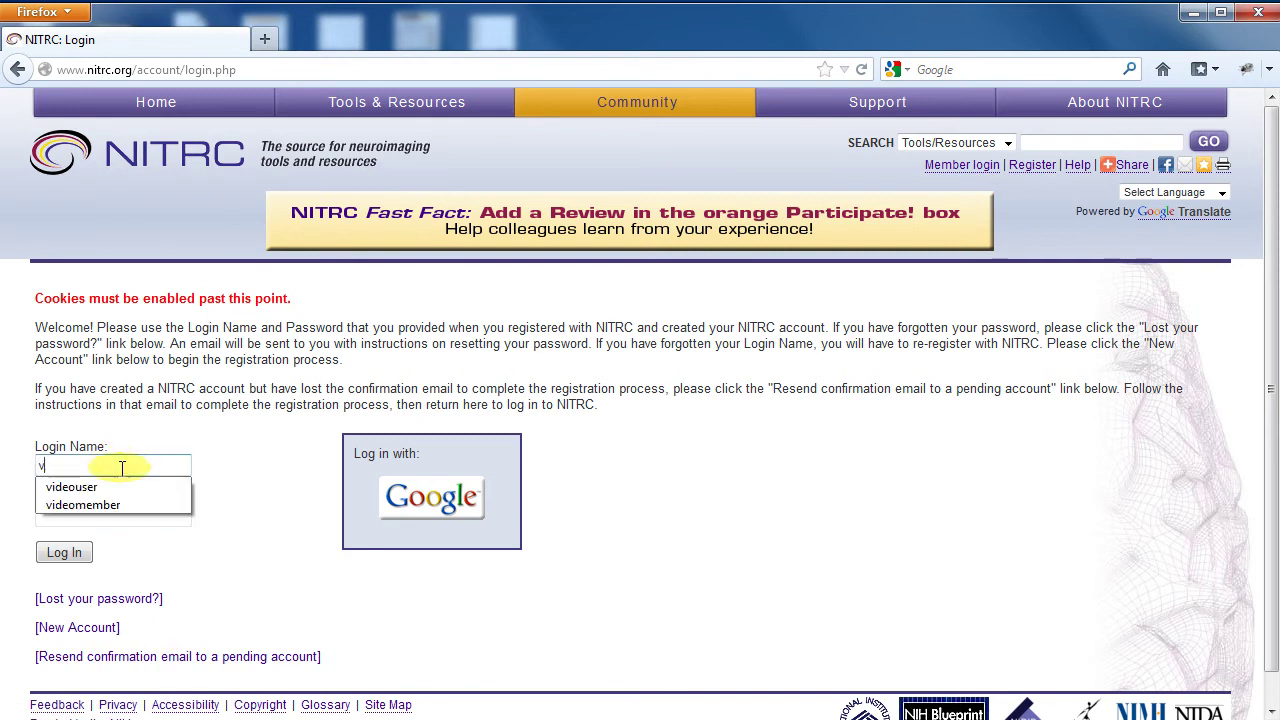
{"action": "left_click", "coordinate": [110, 486]}
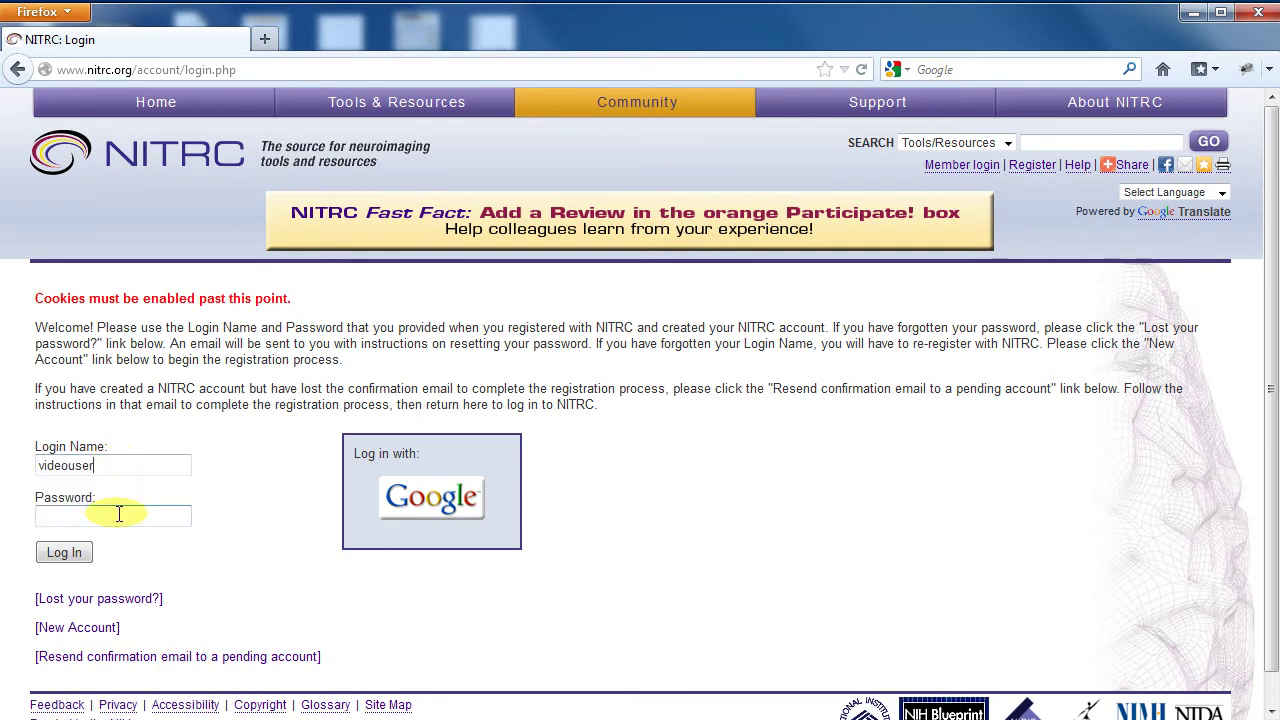
{"action": "left_click", "coordinate": [78, 553]}
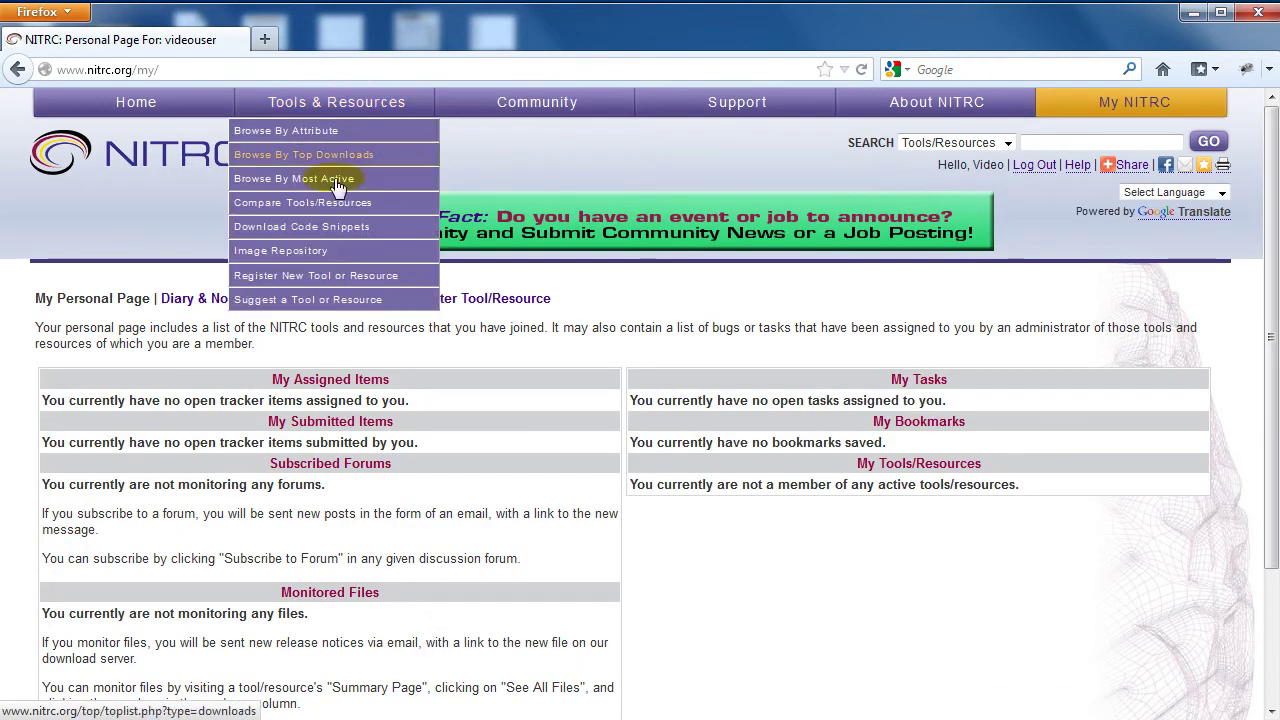
- Open the Image Repository from the Tools & Resources menu
{"action": "left_click", "coordinate": [322, 253]}
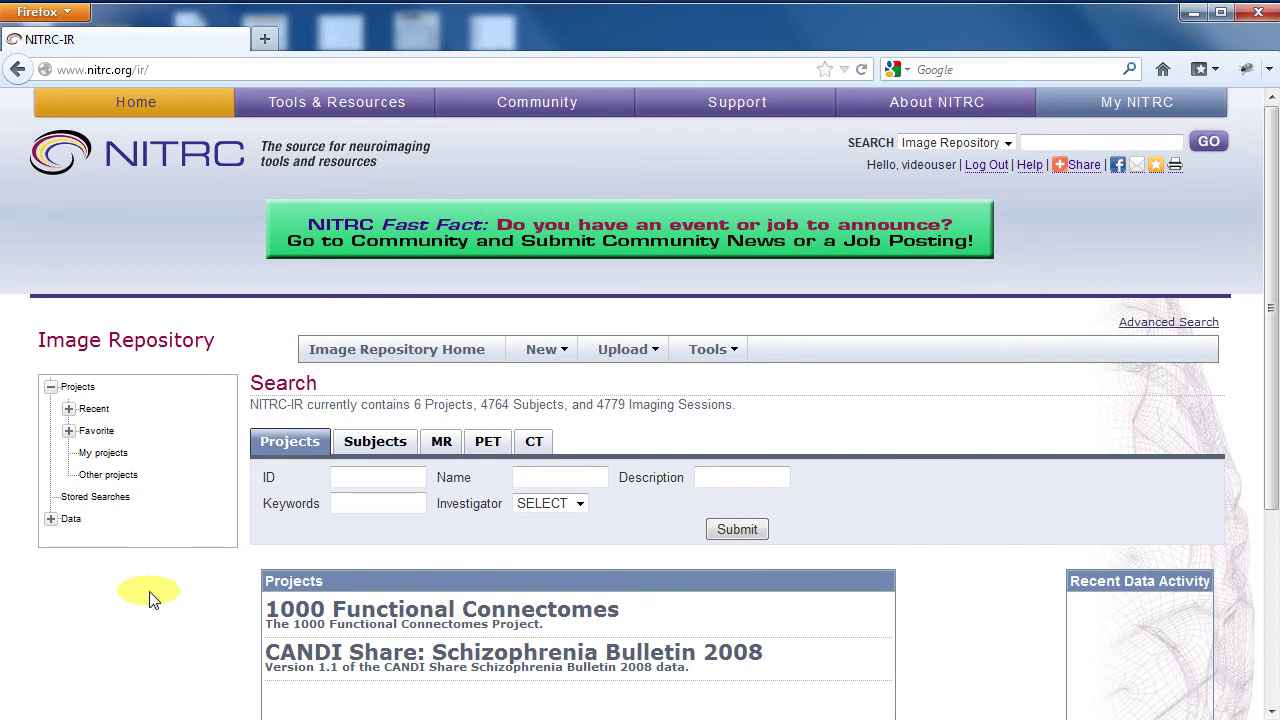
- Show the Other projects list from the left project tree
{"action": "left_click", "coordinate": [100, 478]}
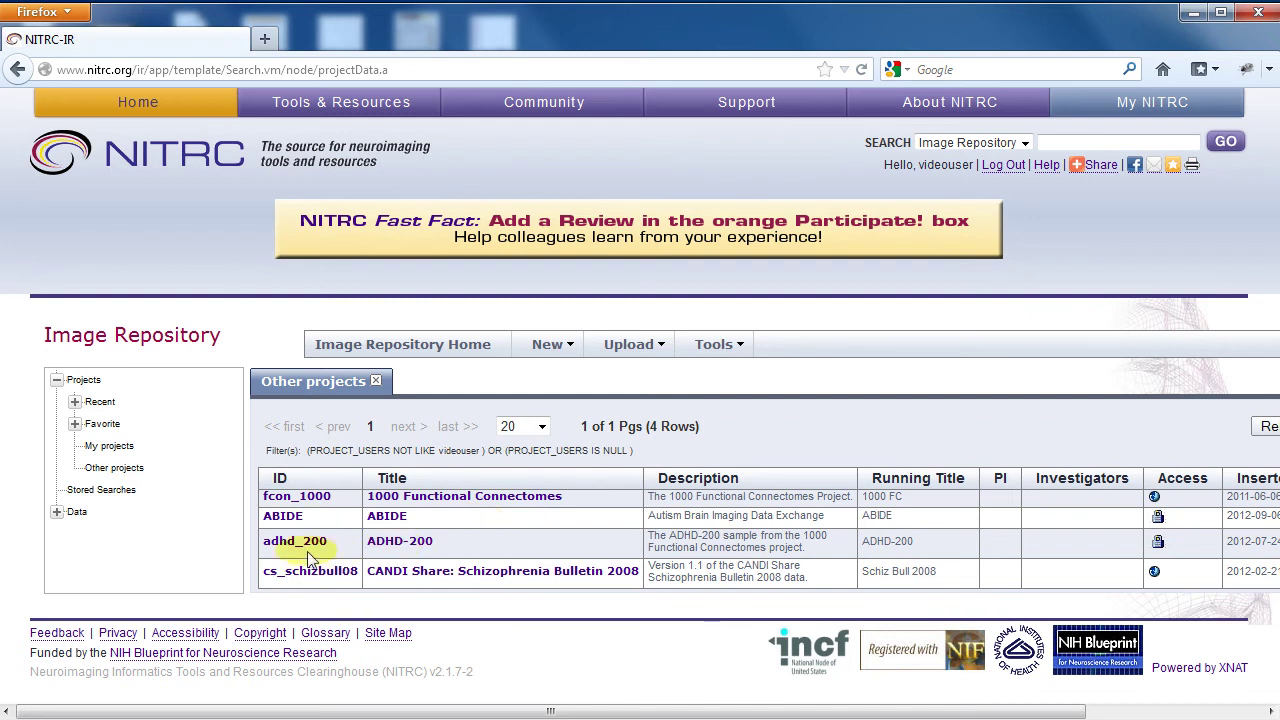
- View ABIDE's data access request form, then return to Image Repository home without submitting
{"action": "left_click", "coordinate": [380, 523]}
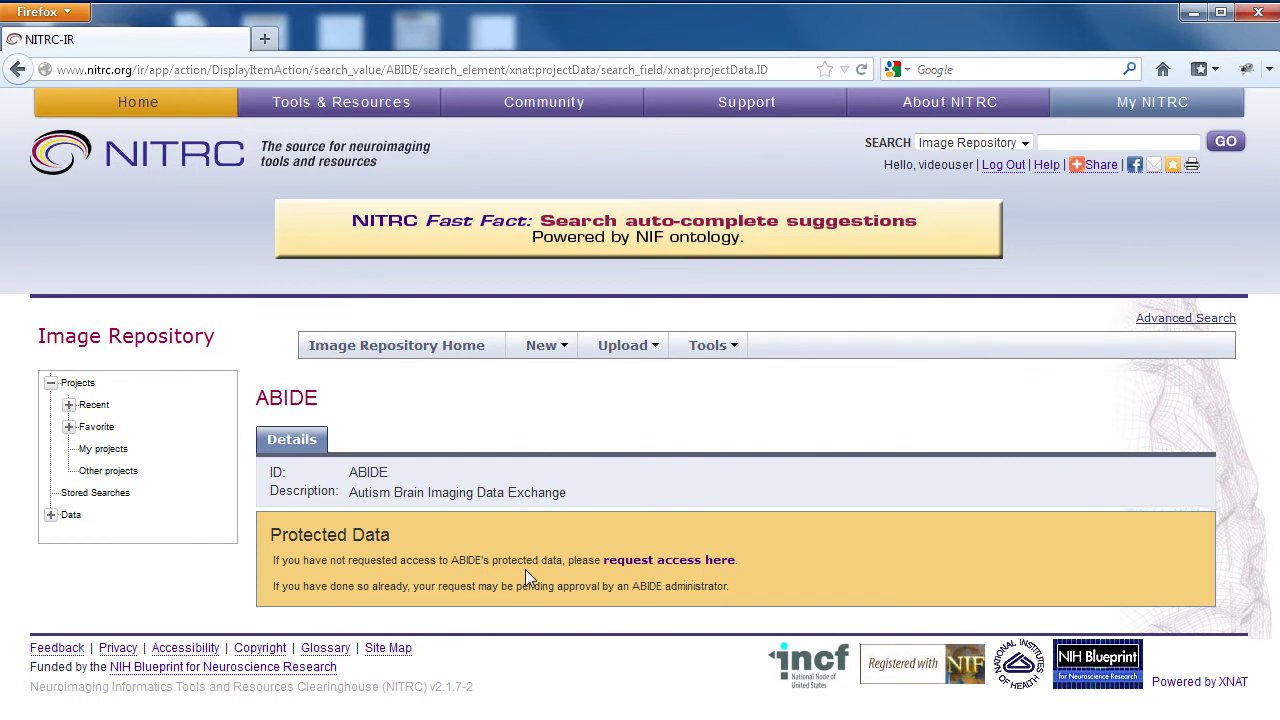
{"action": "left_click", "coordinate": [652, 568]}
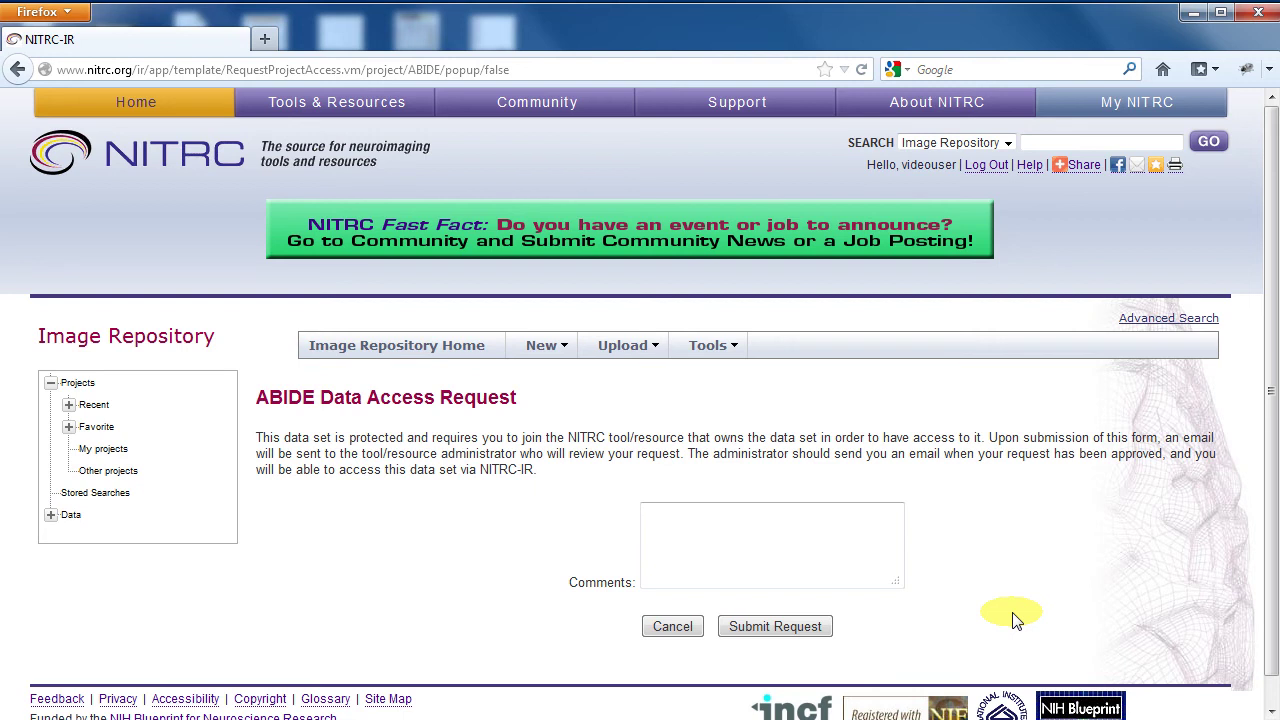
{"action": "left_click", "coordinate": [370, 356]}
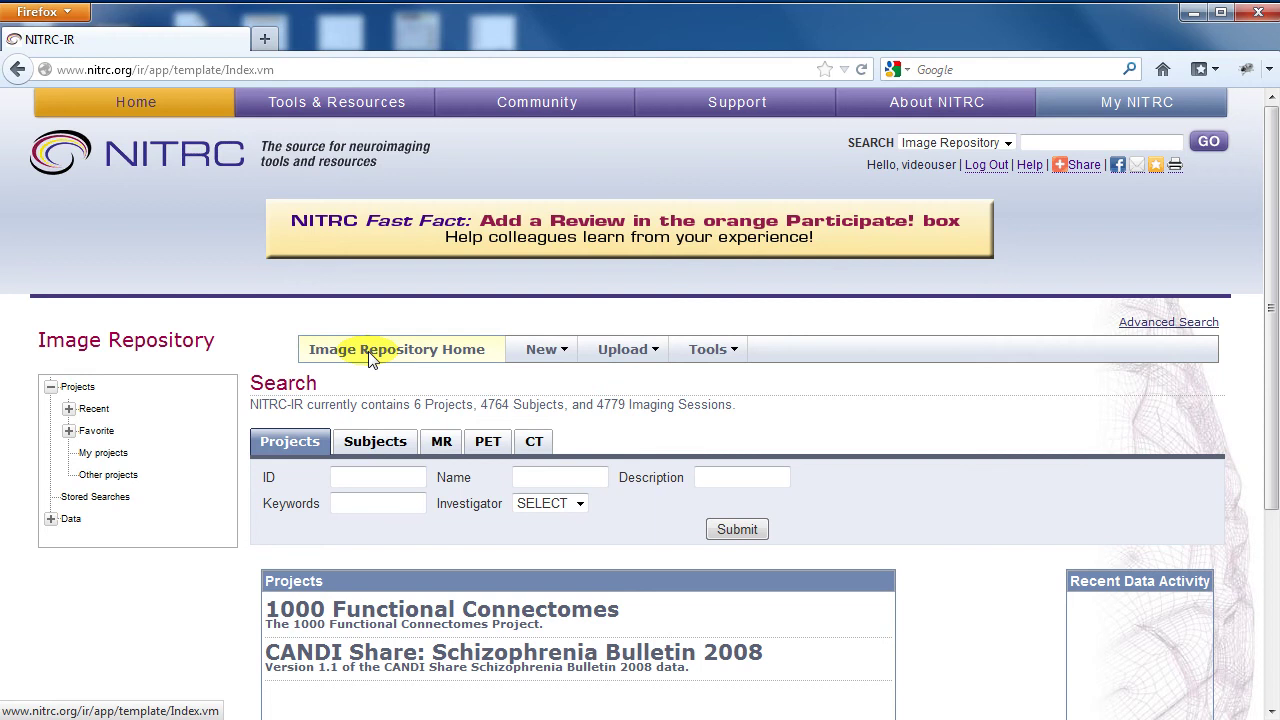
- Log out and sign back in with the other saved account and its password
{"action": "left_click", "coordinate": [998, 168]}
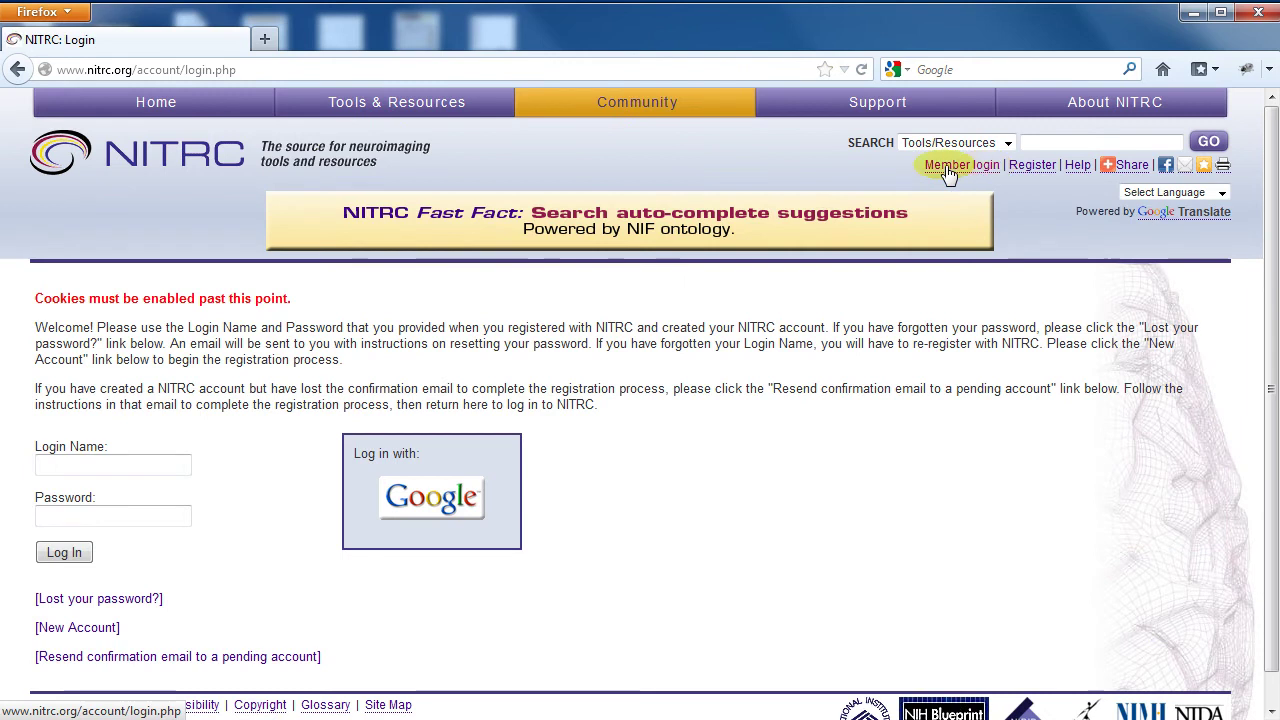
{"action": "left_click", "coordinate": [86, 464]}
{"action": "type", "text": "v"}
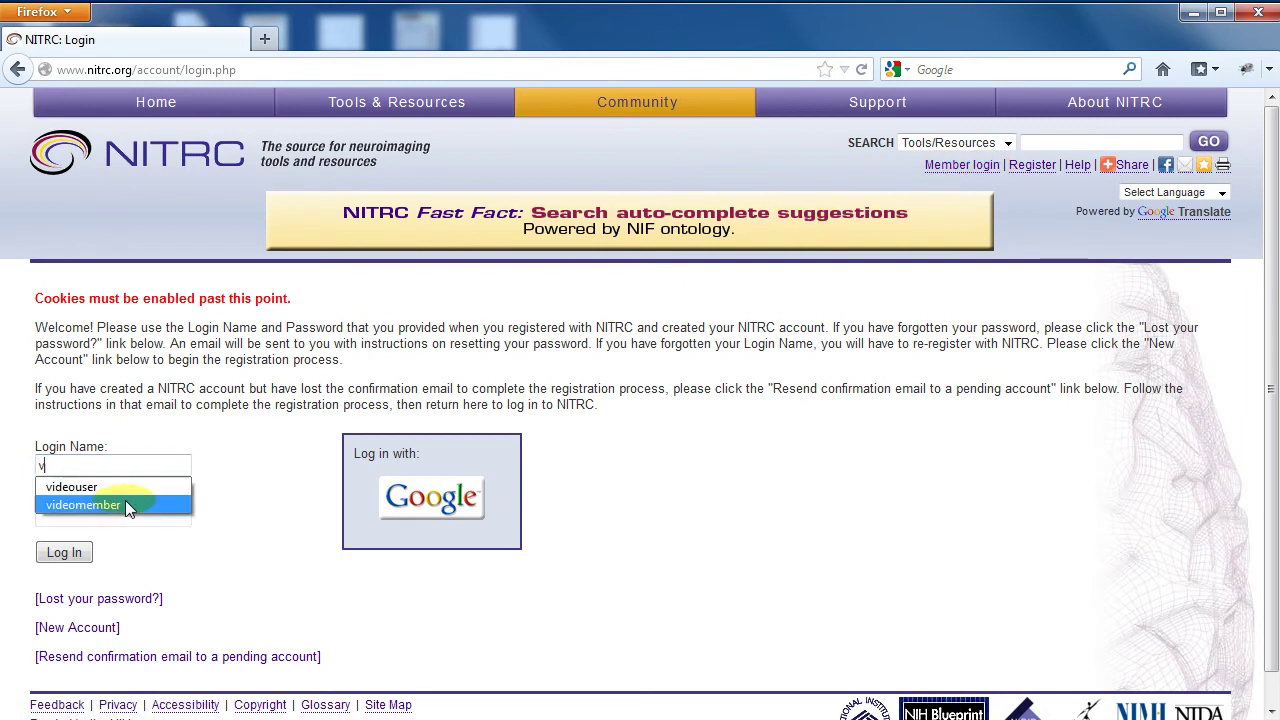
{"action": "left_click", "coordinate": [125, 506]}
{"action": "type", "text": "******"}
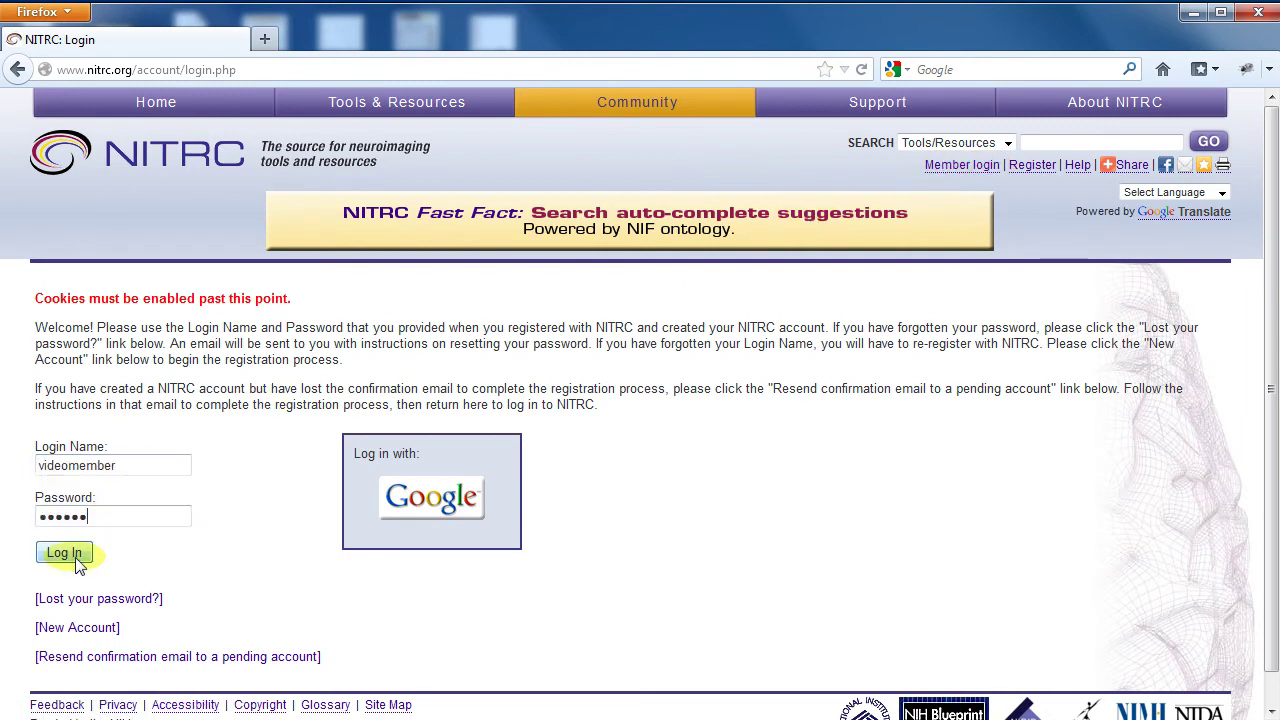
{"action": "left_click", "coordinate": [64, 553]}
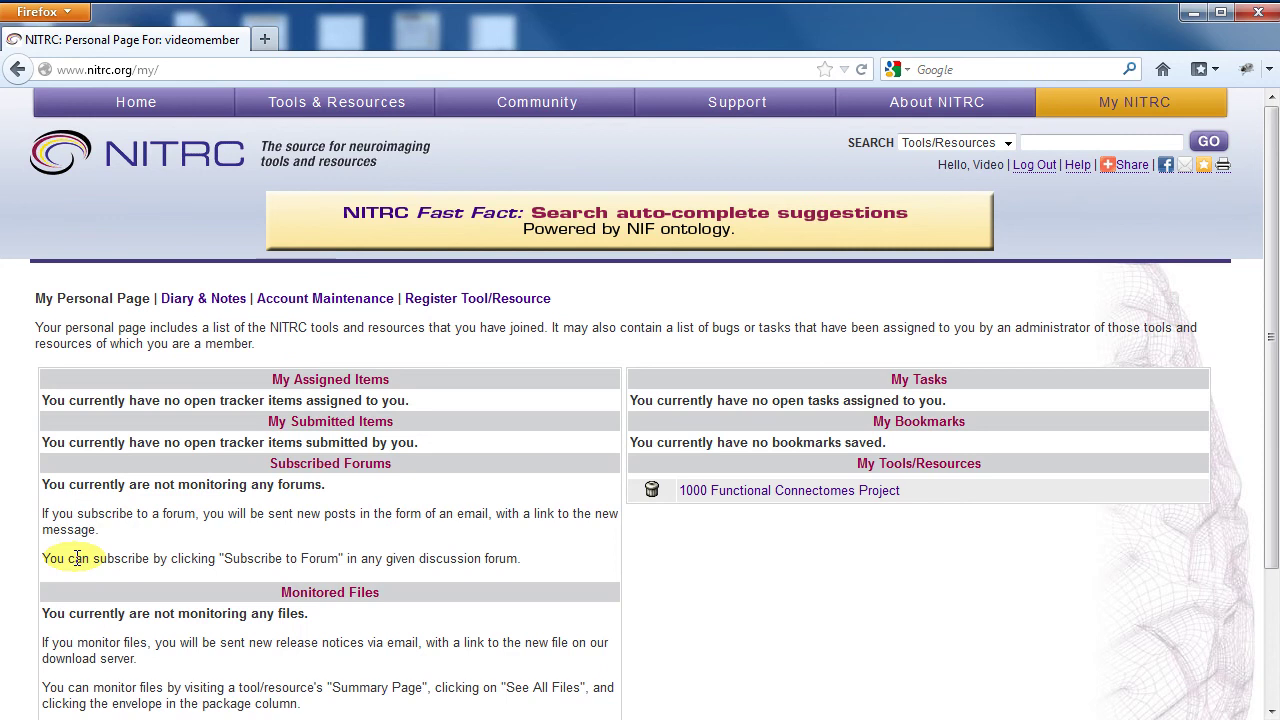
{"action": "mouse_move", "coordinate": [336, 102]}
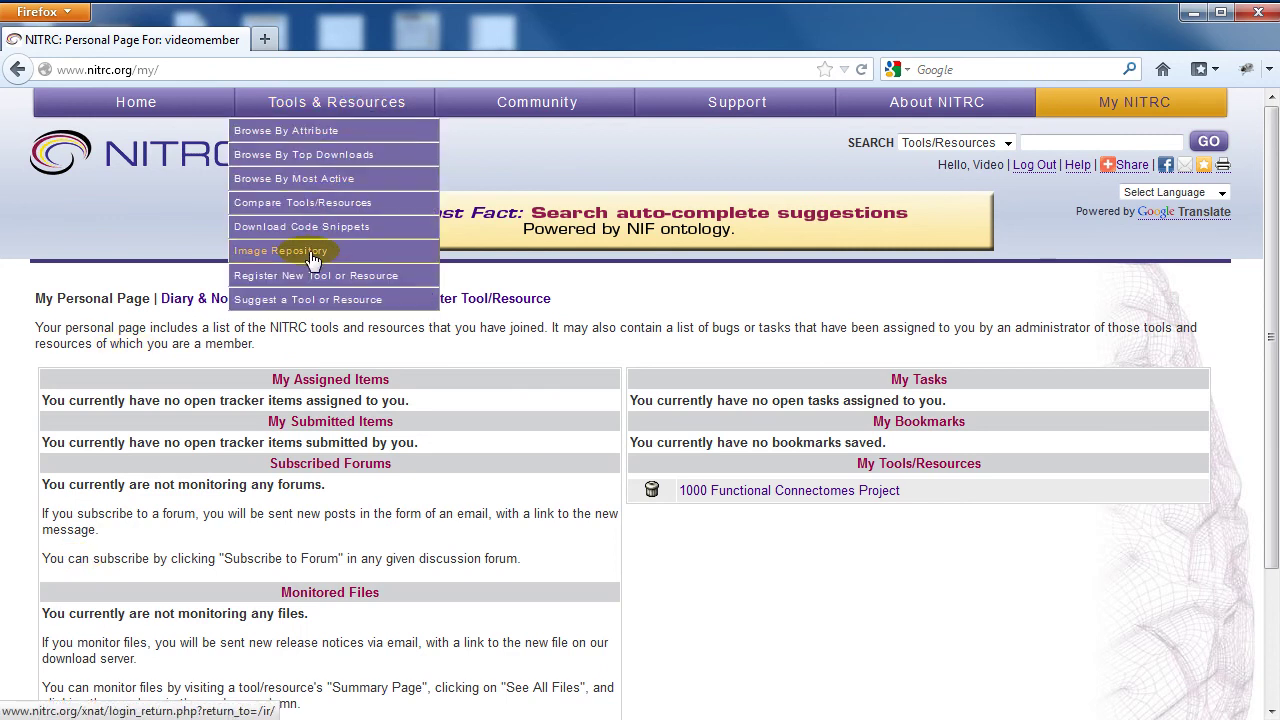
- Open the Image Repository for the second account and check that its Projects list includes ABIDE and ADHD-200
{"action": "left_click", "coordinate": [312, 256]}
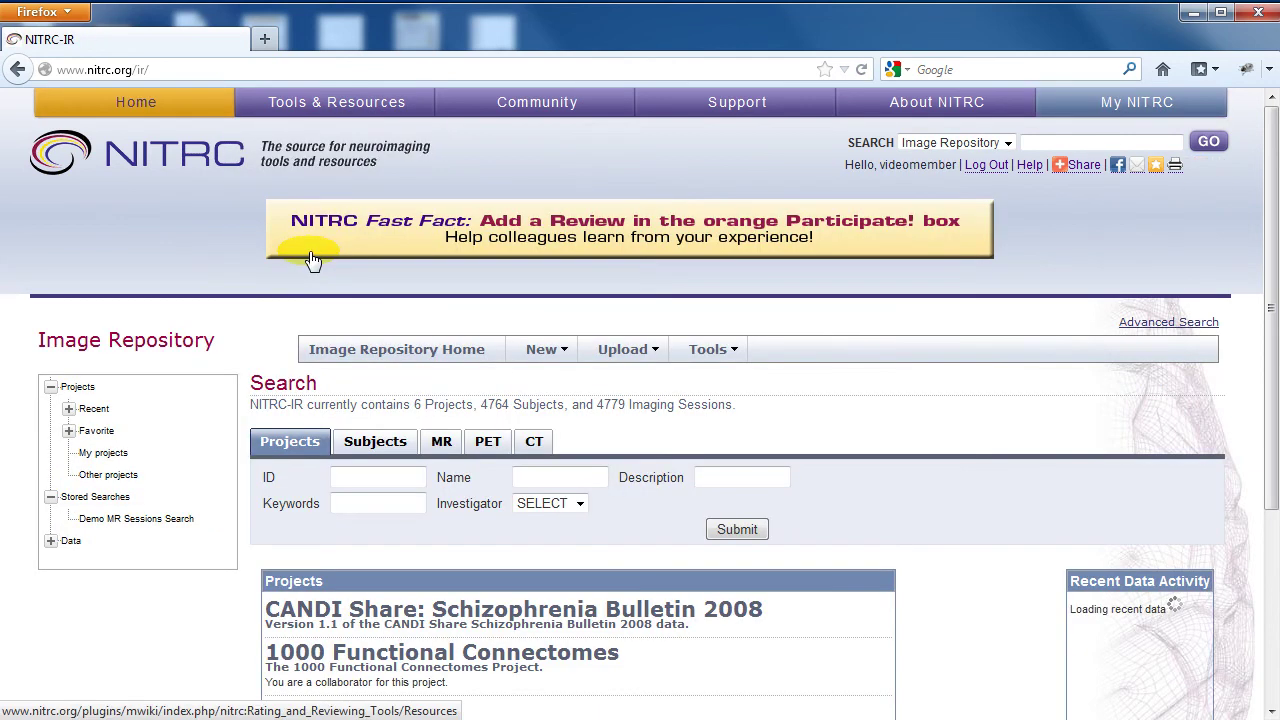
{"action": "scroll", "coordinate": [418, 425], "scroll_direction": "down", "scroll_amount": 5}
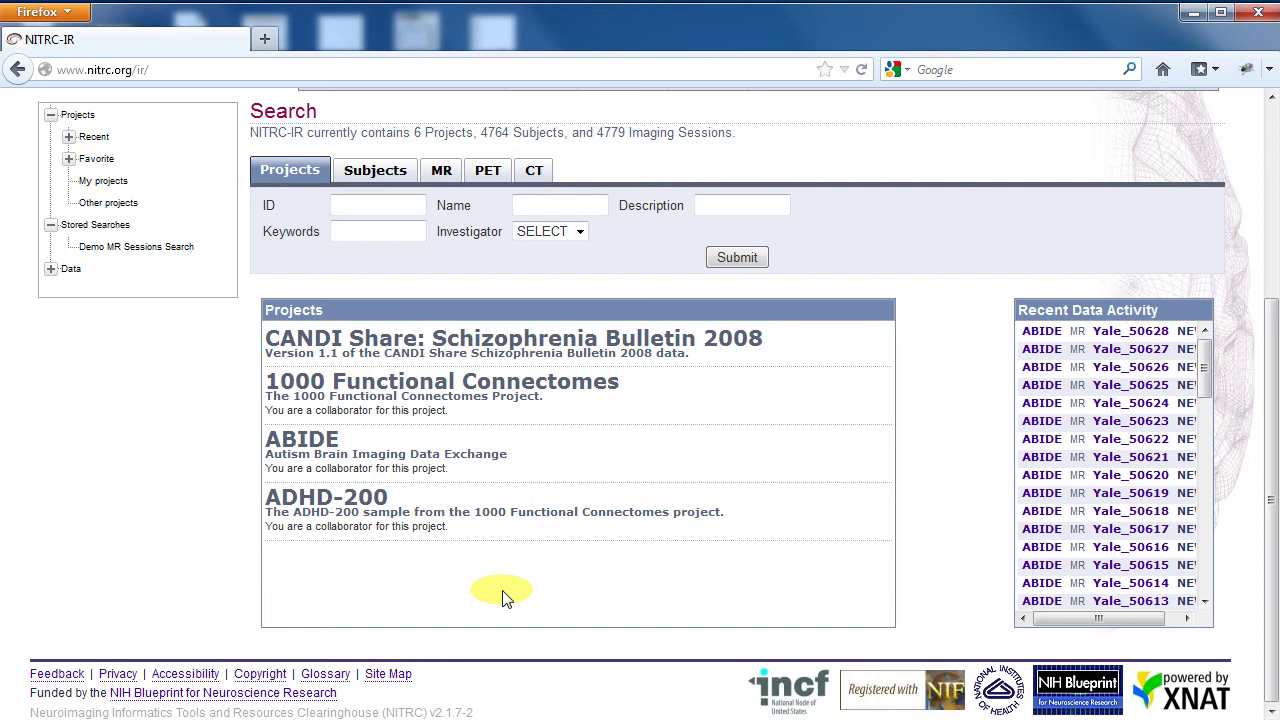
{"action": "scroll", "coordinate": [808, 586], "scroll_direction": "up", "scroll_amount": 3}
{"action": "scroll", "coordinate": [808, 586], "scroll_direction": "up", "scroll_amount": 2}
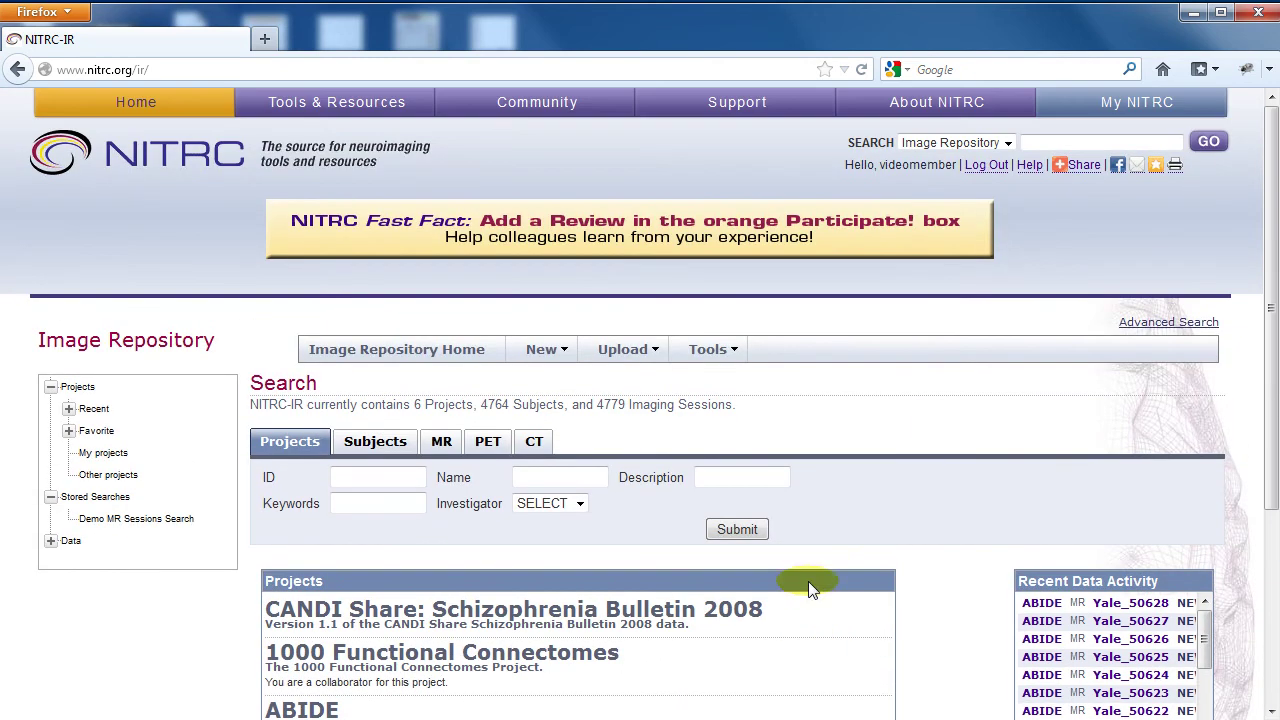
- Start an MR Sessions advanced search showing Subjects at Brief and MR Sessions at Detailed level
{"action": "left_click", "coordinate": [1145, 325]}
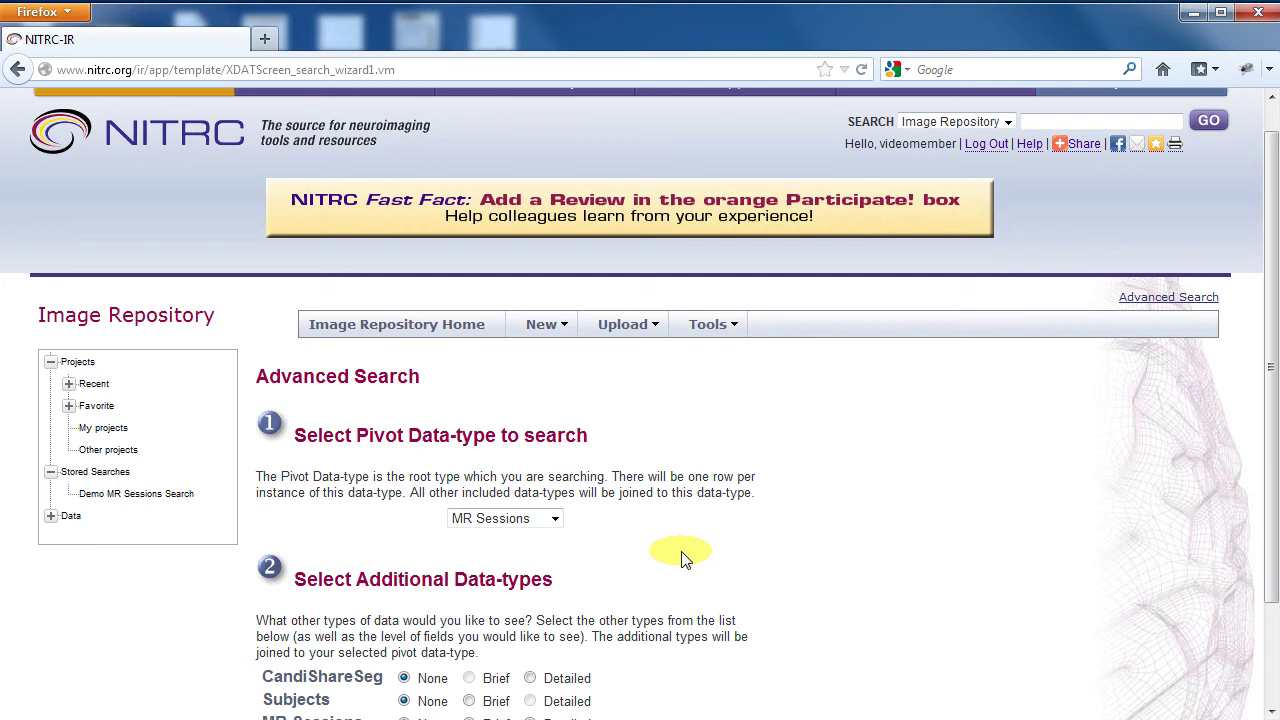
{"action": "scroll", "coordinate": [680, 555], "scroll_direction": "down", "scroll_amount": 3}
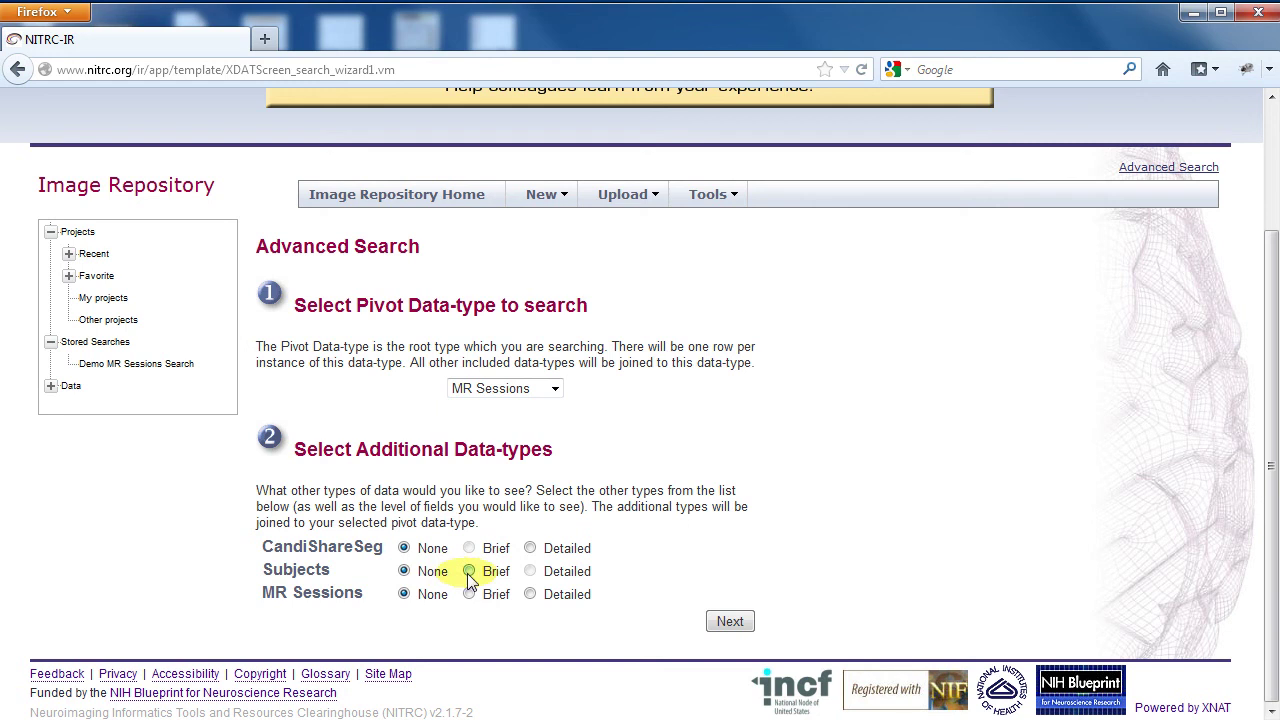
{"action": "left_click", "coordinate": [469, 573]}
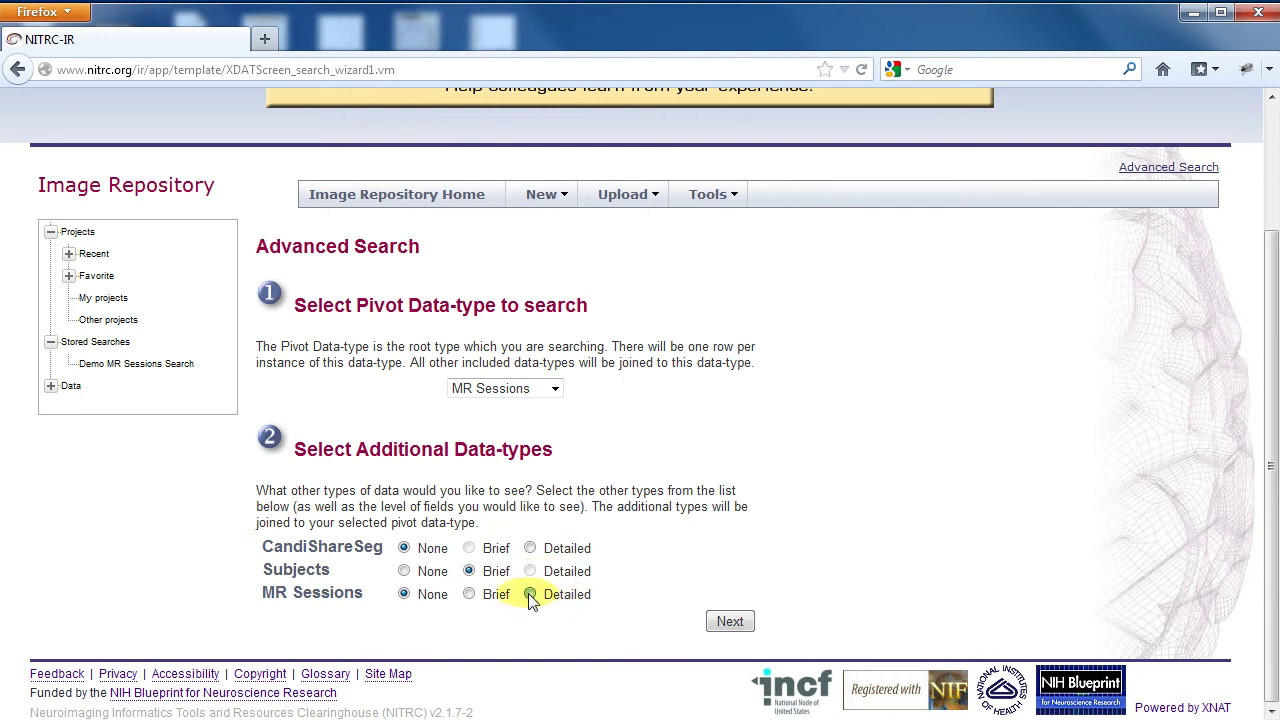
{"action": "left_click", "coordinate": [530, 594]}
- Restrict the search criteria to male subjects aged 10-20
{"action": "left_click", "coordinate": [740, 622]}
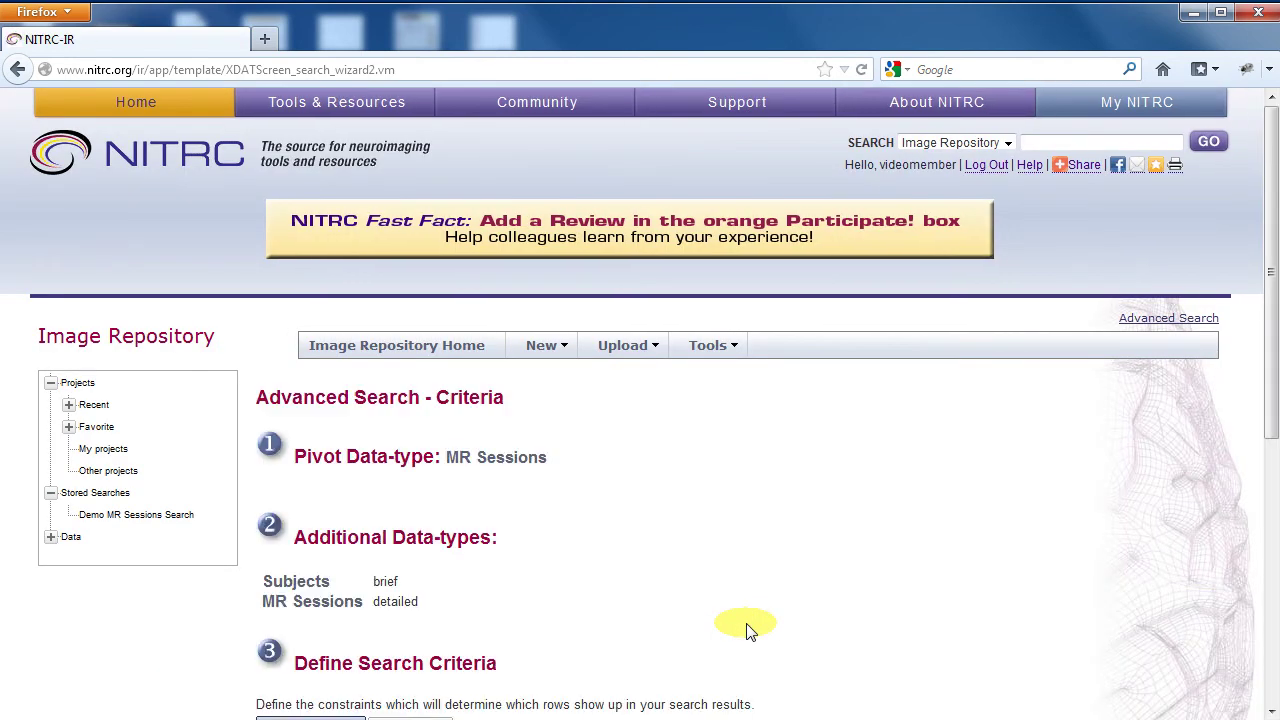
{"action": "scroll", "coordinate": [783, 586], "scroll_direction": "down", "scroll_amount": 5}
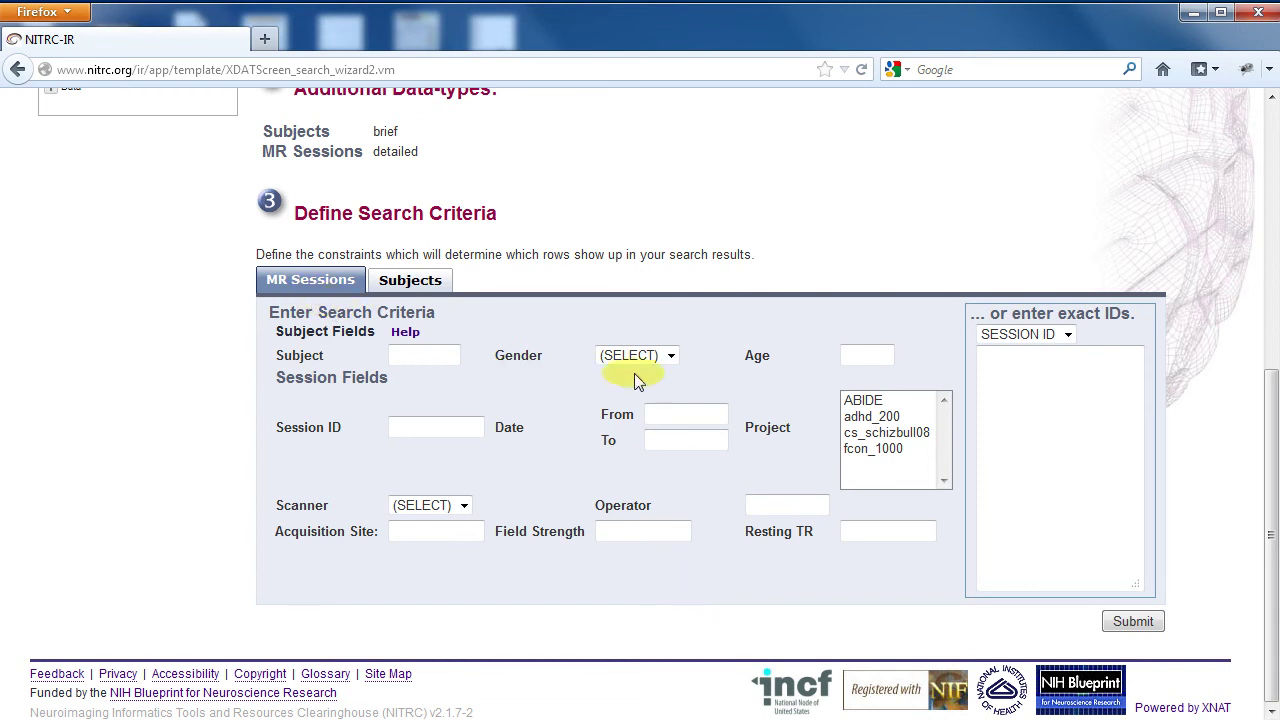
{"action": "left_click", "coordinate": [671, 356]}
{"action": "left_click", "coordinate": [641, 405]}
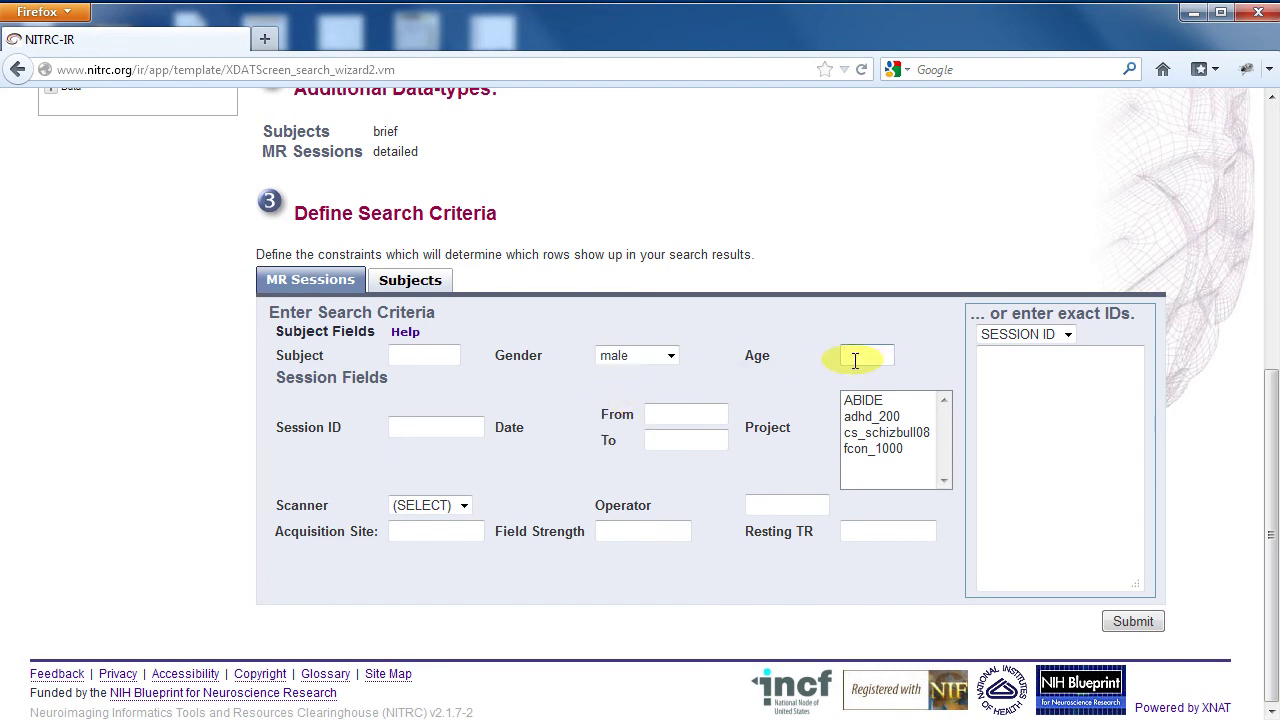
{"action": "type", "text": "10-2"}
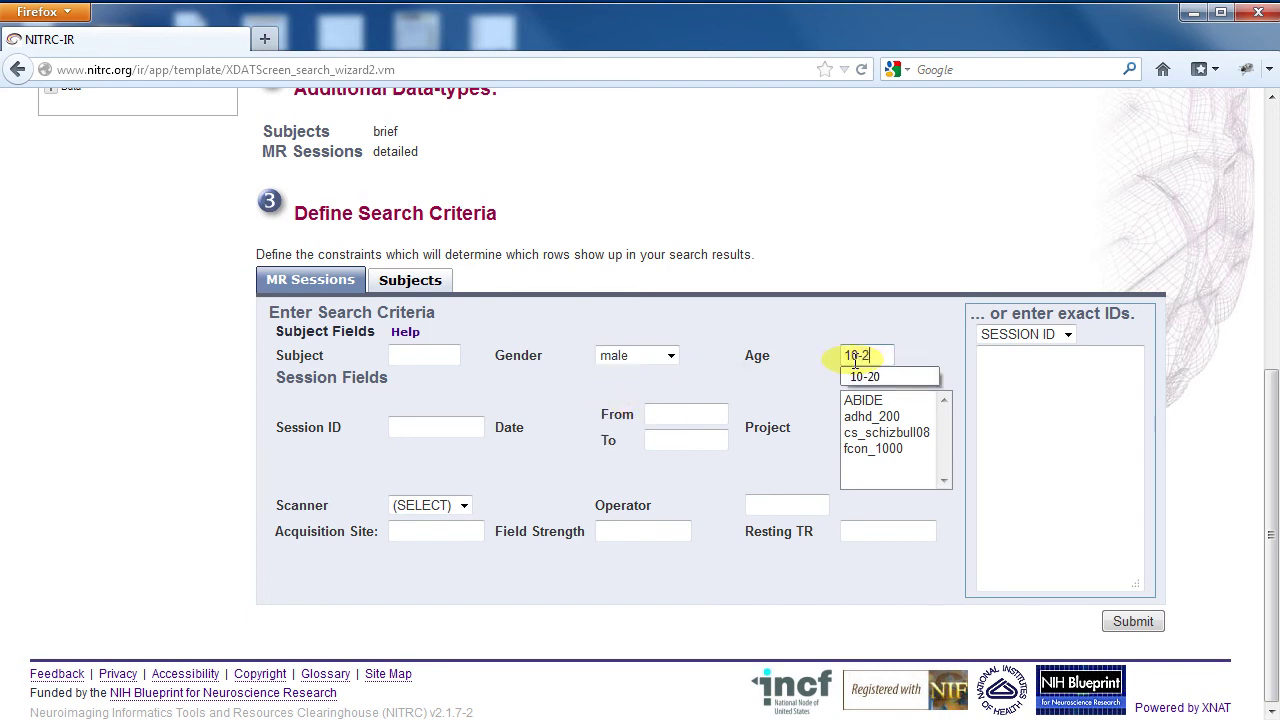
{"action": "type", "text": "0"}
{"action": "left_click", "coordinate": [644, 531]}
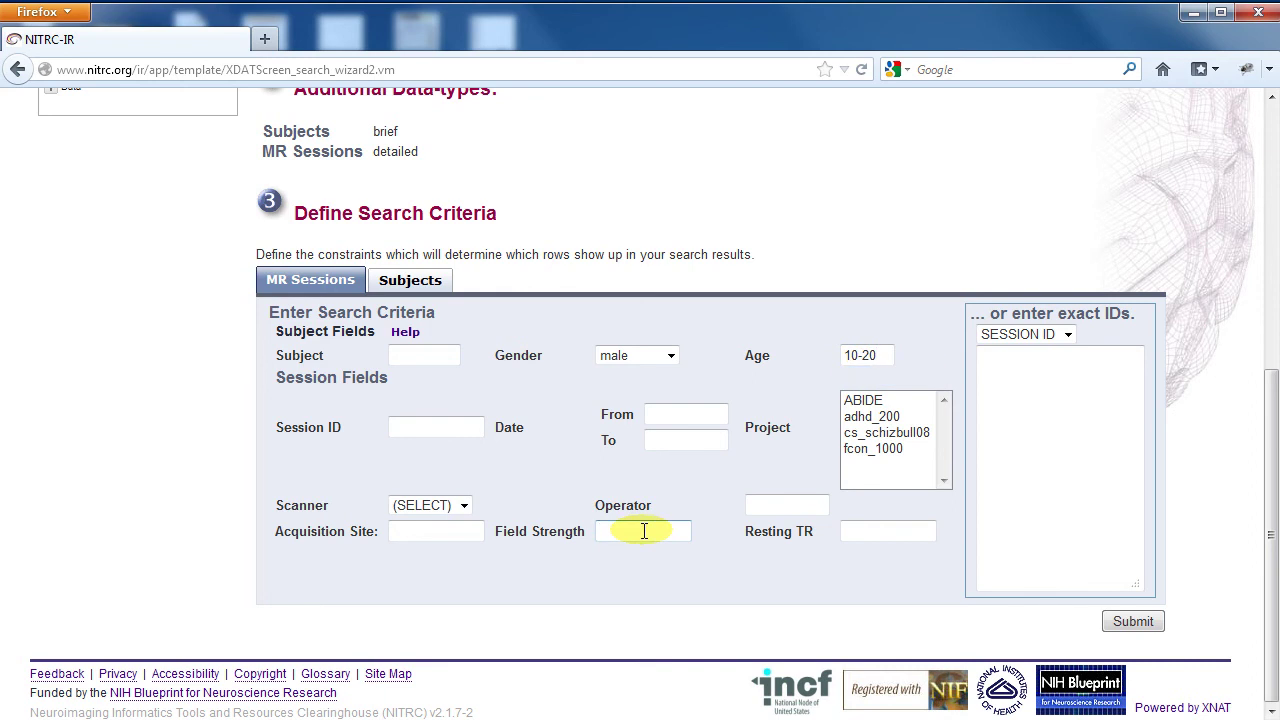
- Add field strength 3 and resting TR 2000 to the criteria
{"action": "type", "text": "3"}
{"action": "left_click", "coordinate": [867, 531]}
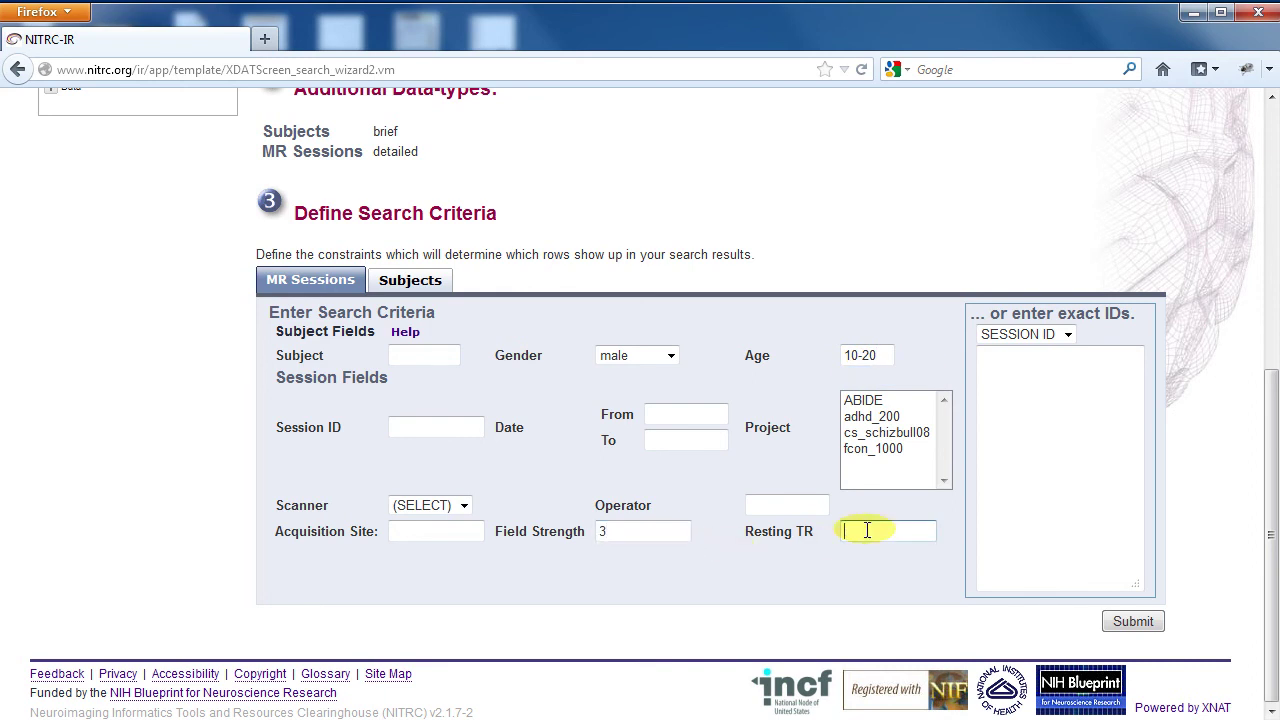
{"action": "type", "text": "2000"}
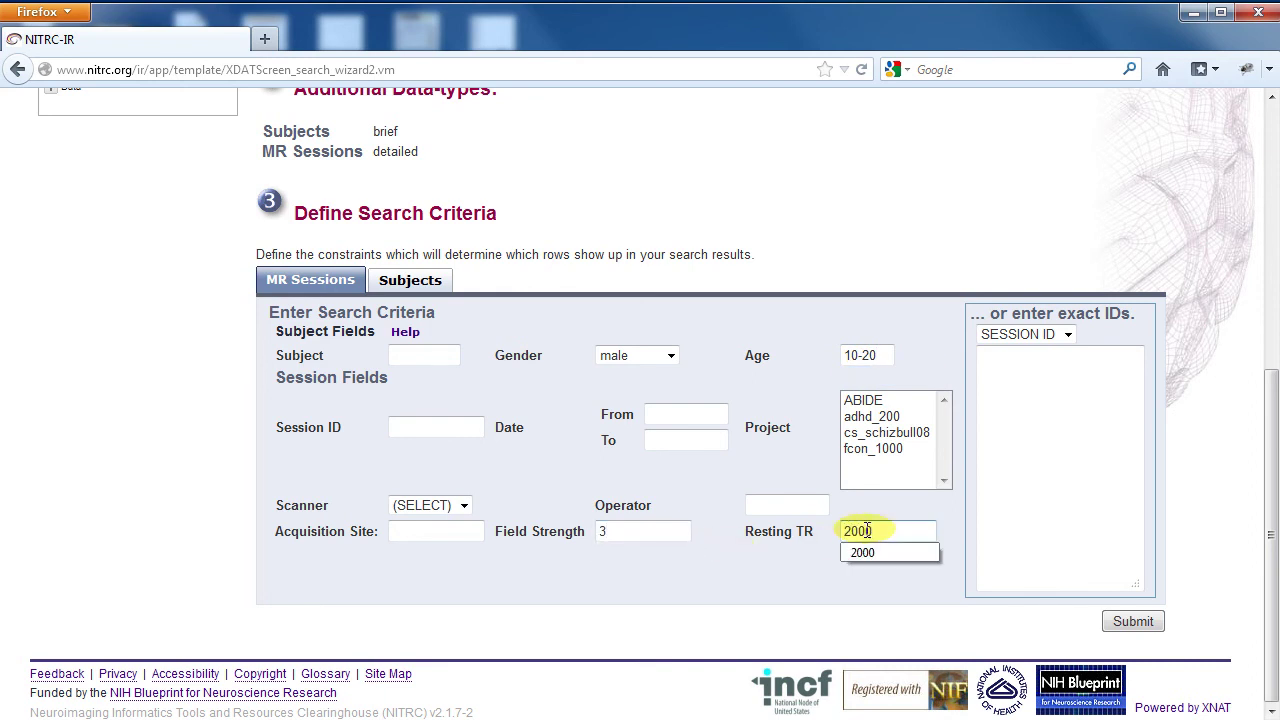
{"action": "left_click", "coordinate": [938, 636]}
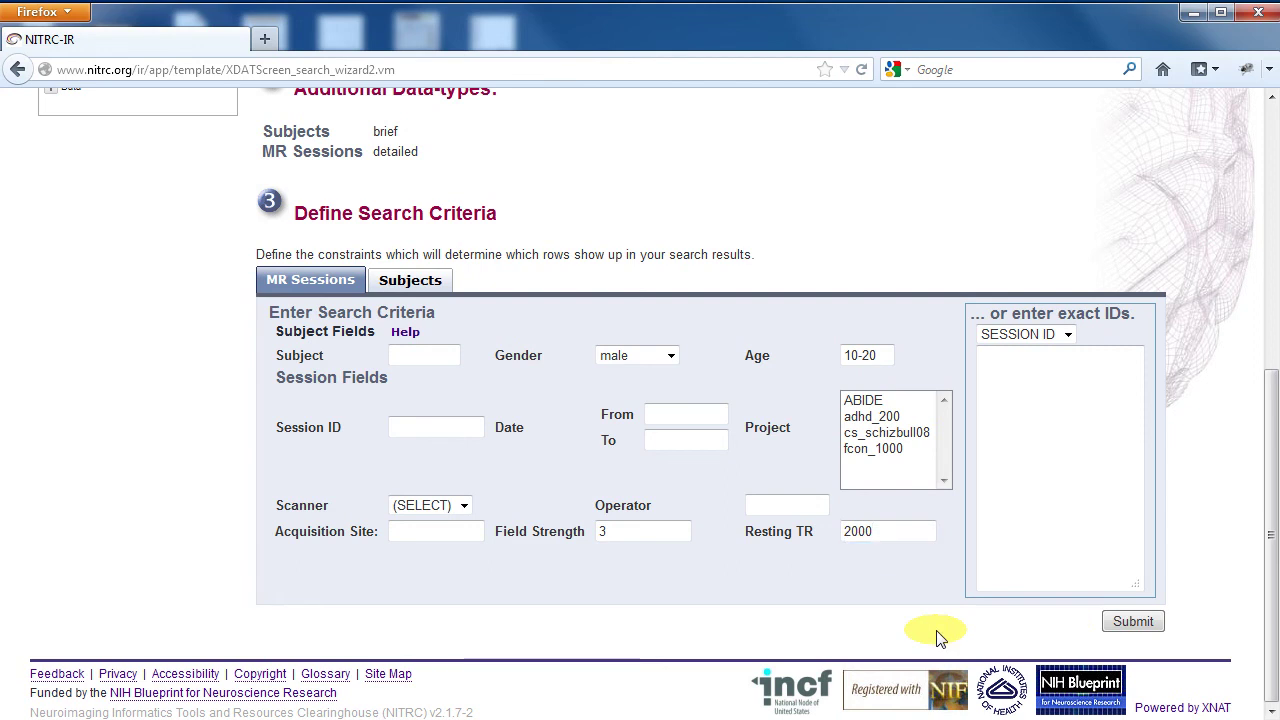
- Submit the search and scroll the 541-session results table sideways to see more columns
{"action": "left_click", "coordinate": [1132, 622]}
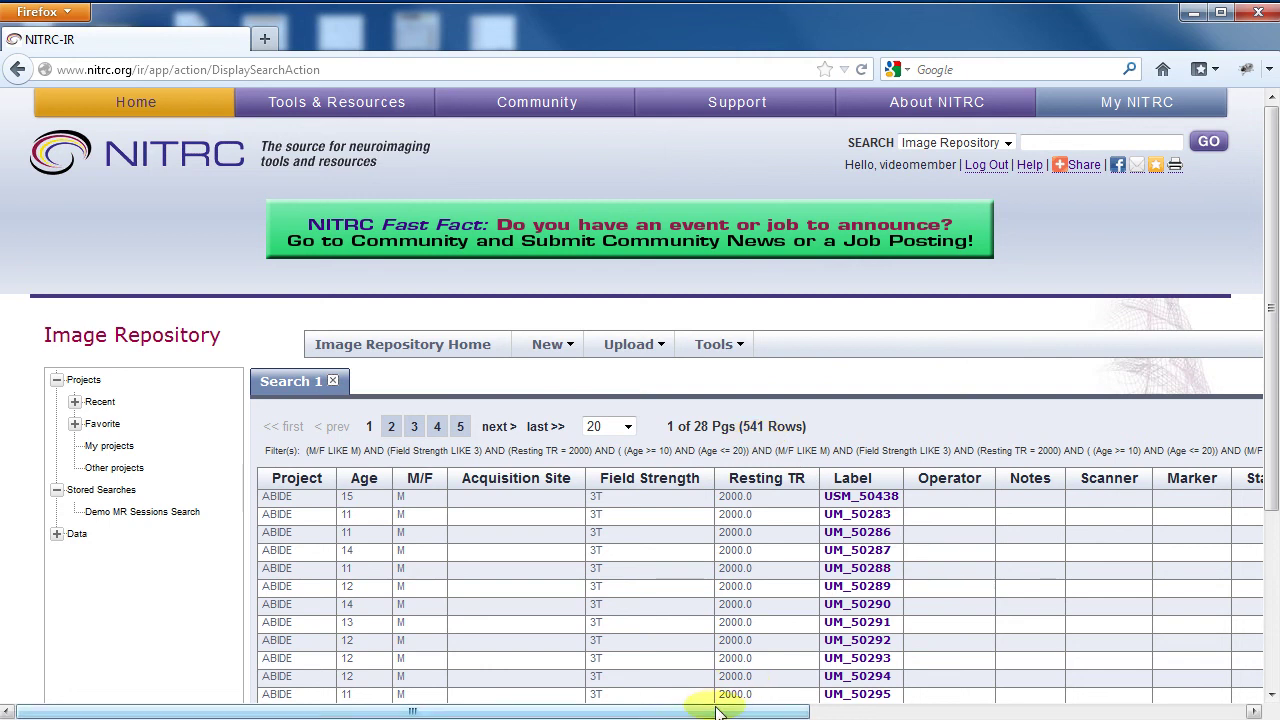
{"action": "left_click_drag", "start_coordinate": [722, 712], "coordinate": [975, 708]}
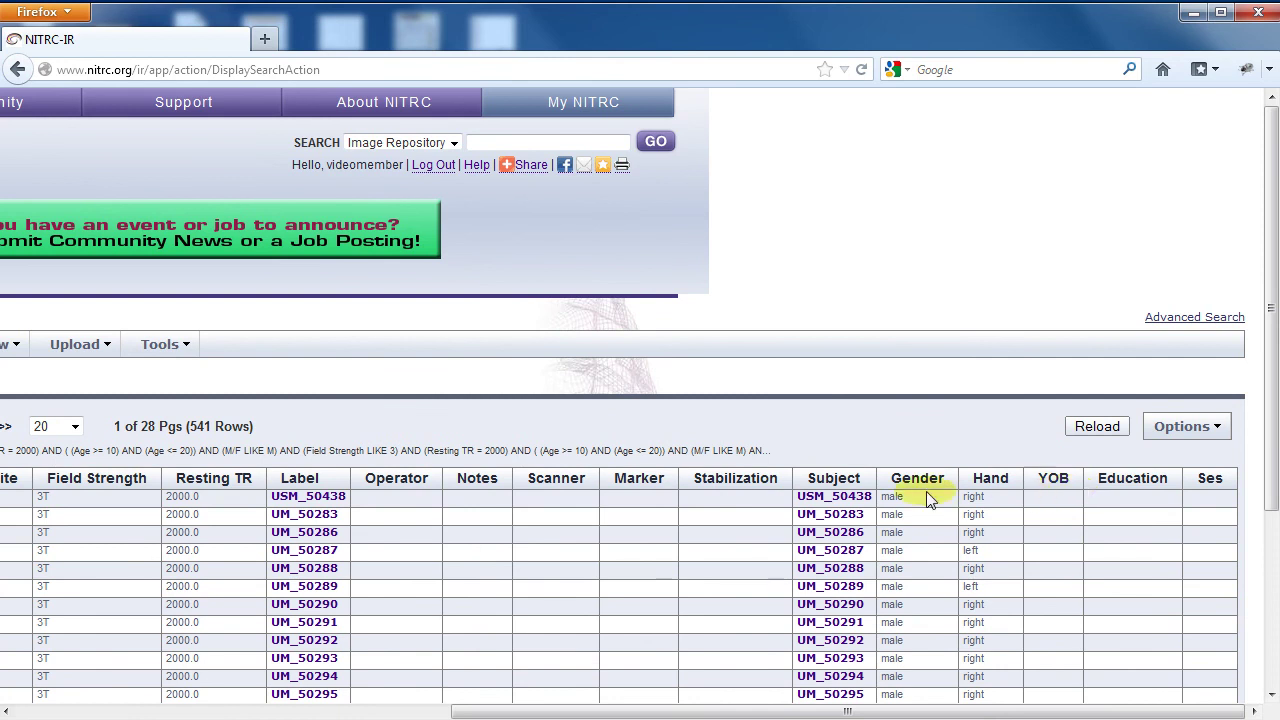
- Open session USM_50438 and expand its rest scan details (TR 2000, TE 28, flip 90)
{"action": "left_click", "coordinate": [309, 498]}
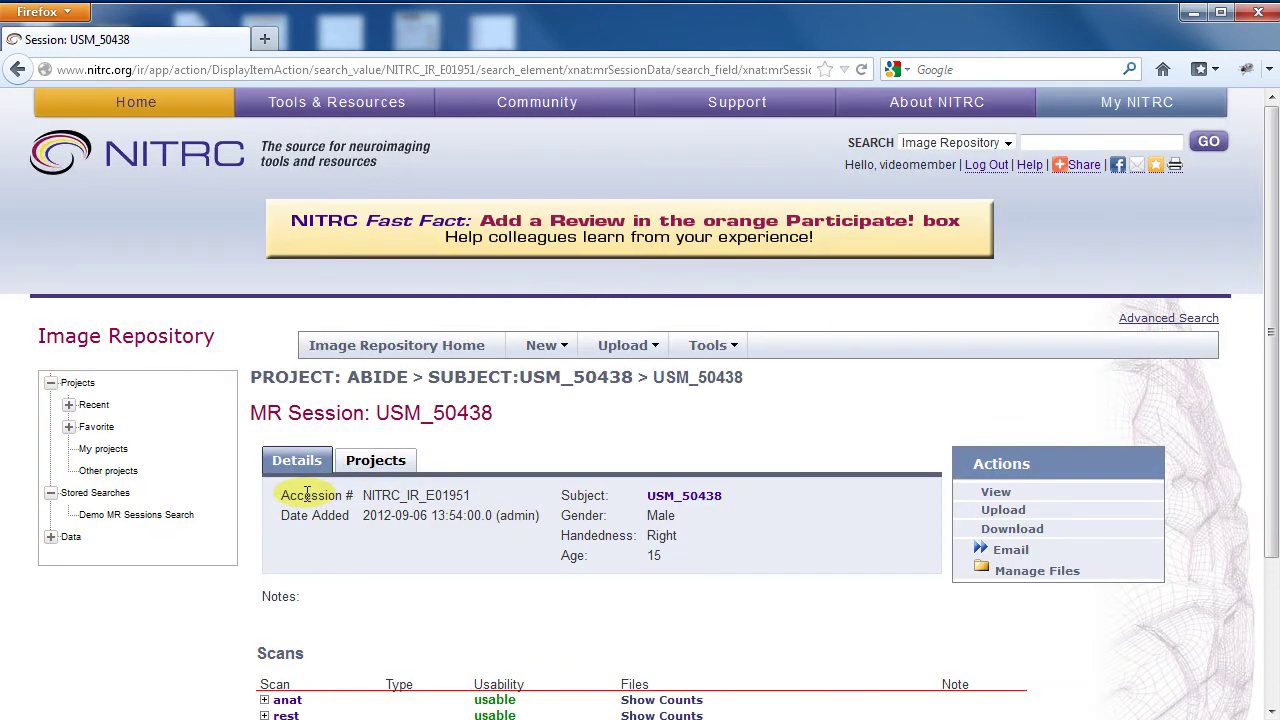
{"action": "scroll", "coordinate": [350, 535], "scroll_direction": "down", "scroll_amount": 1}
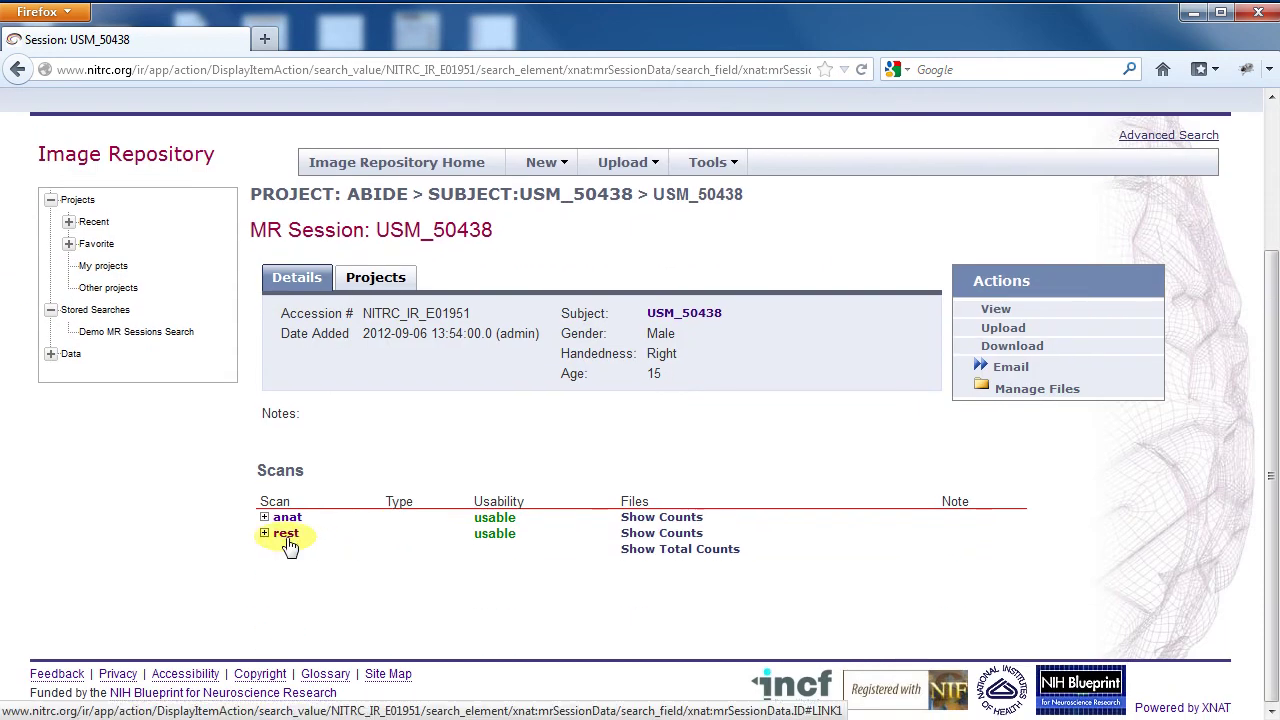
{"action": "left_click", "coordinate": [287, 540]}
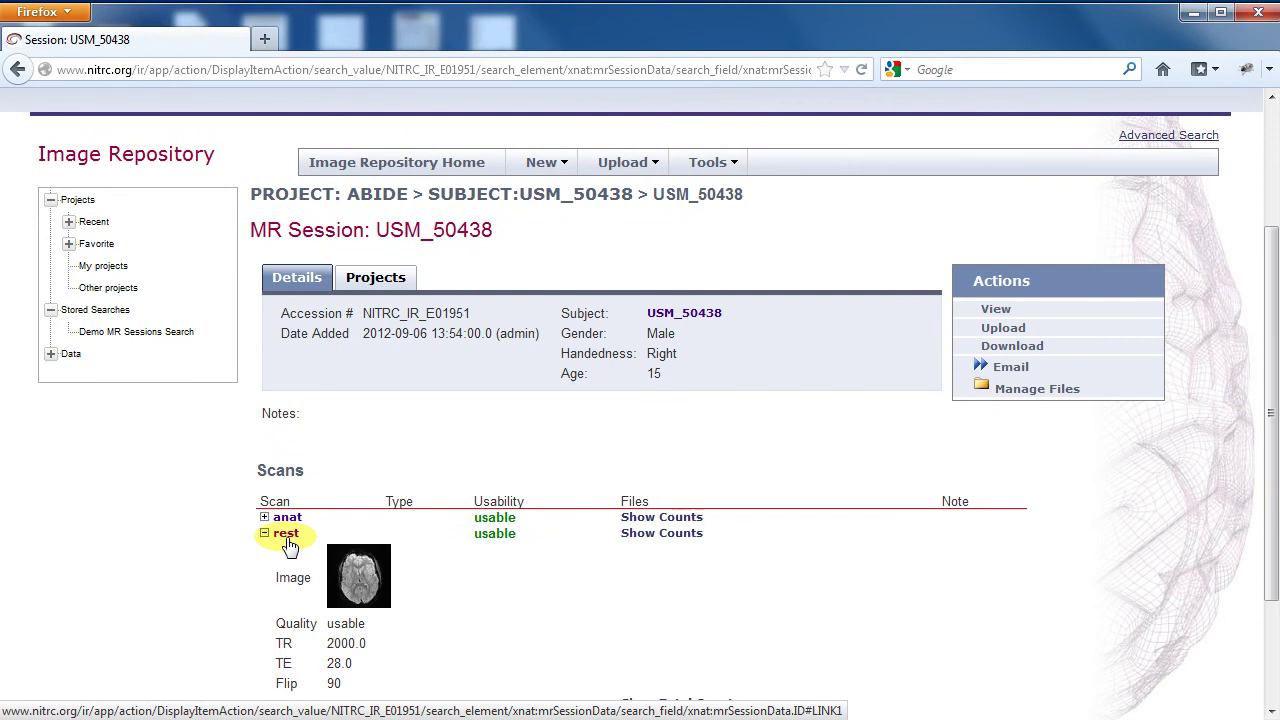
{"action": "scroll", "coordinate": [413, 560], "scroll_direction": "down", "scroll_amount": 3}
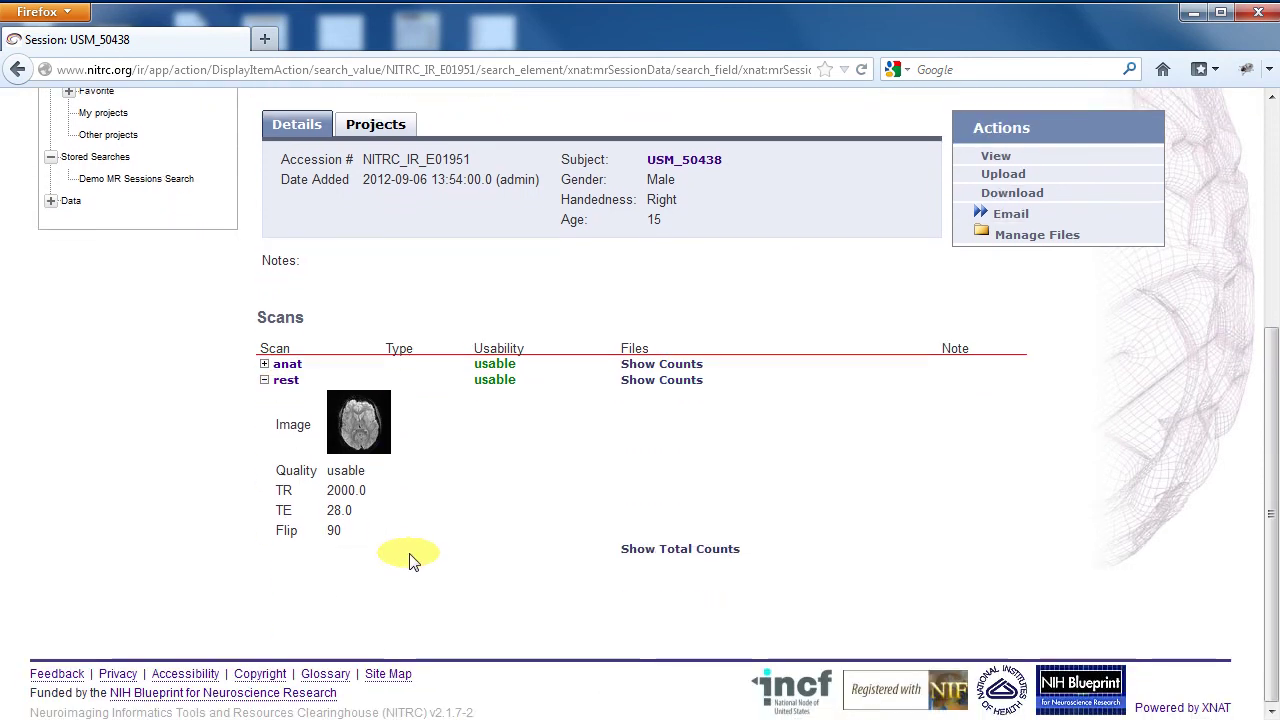
{"action": "scroll", "coordinate": [409, 555], "scroll_direction": "up", "scroll_amount": 7}
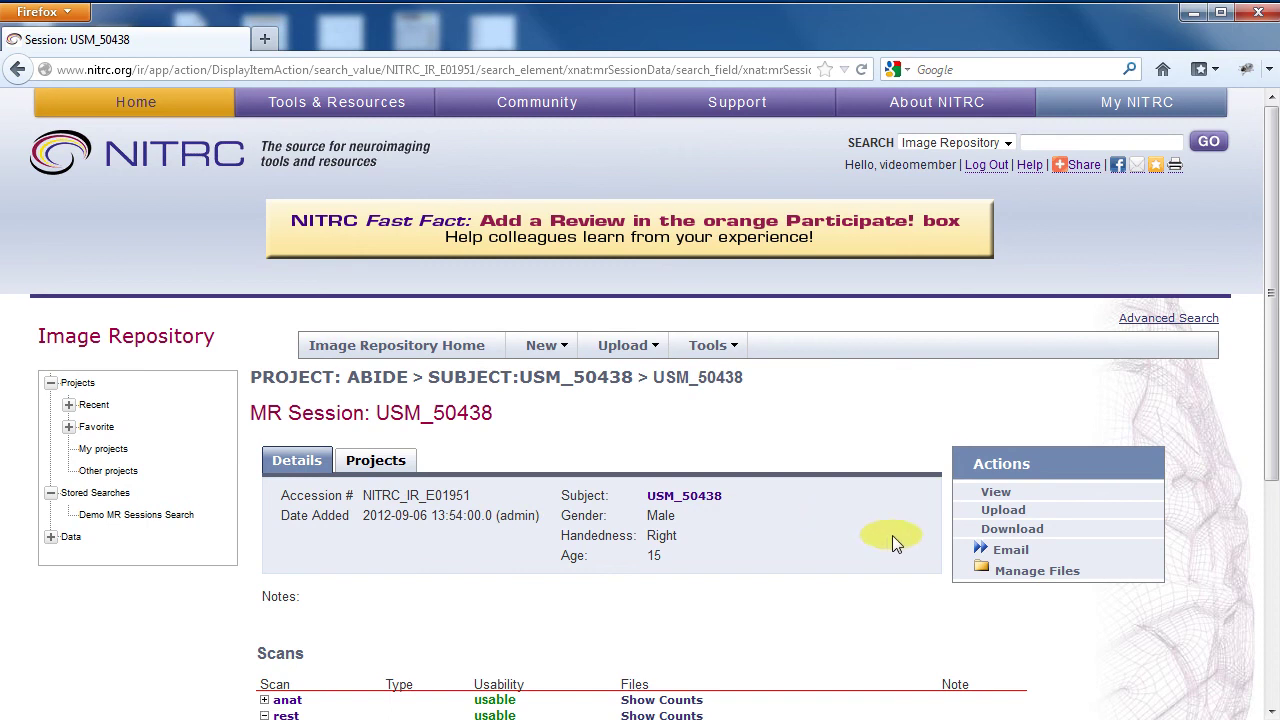
{"action": "mouse_move", "coordinate": [1012, 193]}
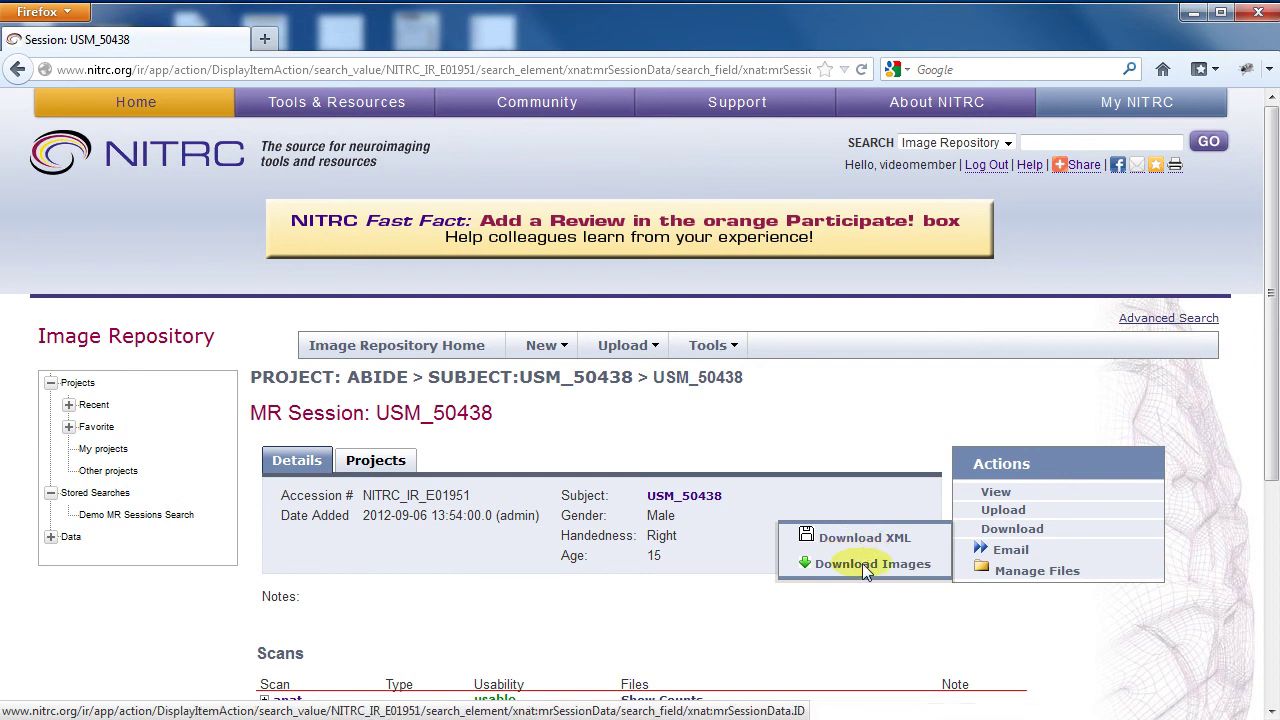
- Request a zip of USM_50438's anat and rest scans, then close the download window
{"action": "left_click", "coordinate": [864, 567]}
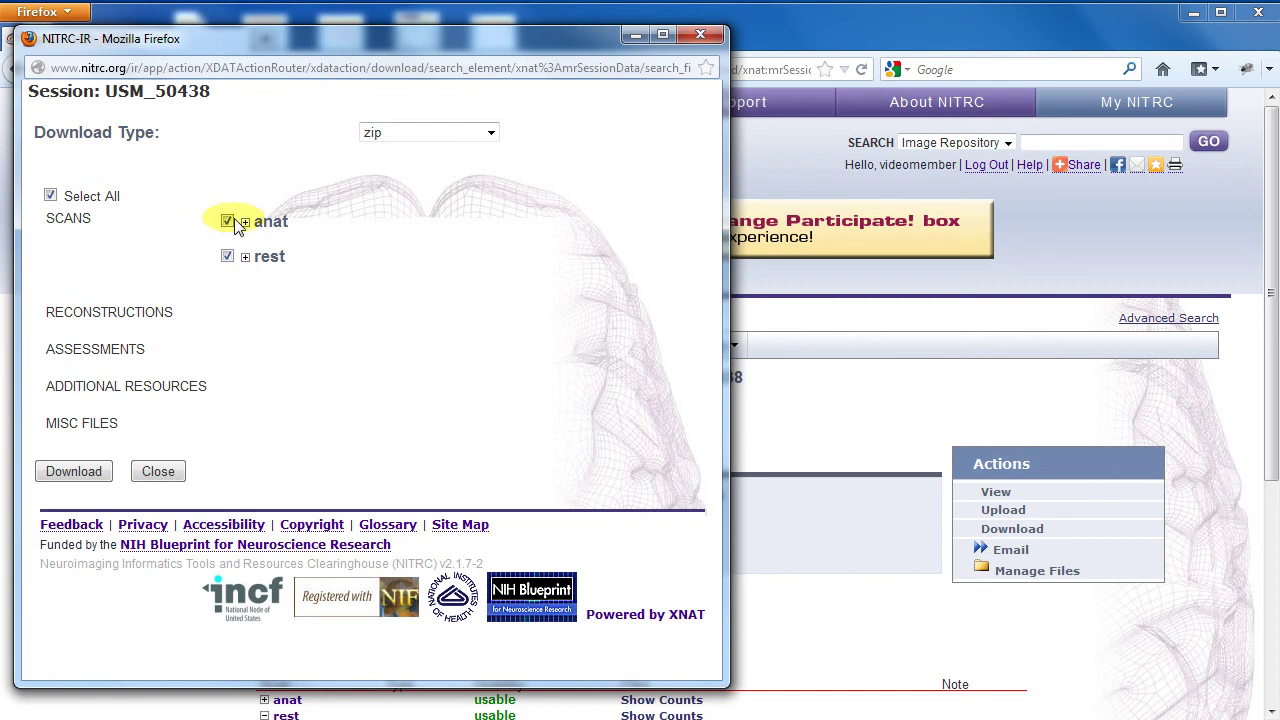
{"action": "left_click", "coordinate": [227, 256]}
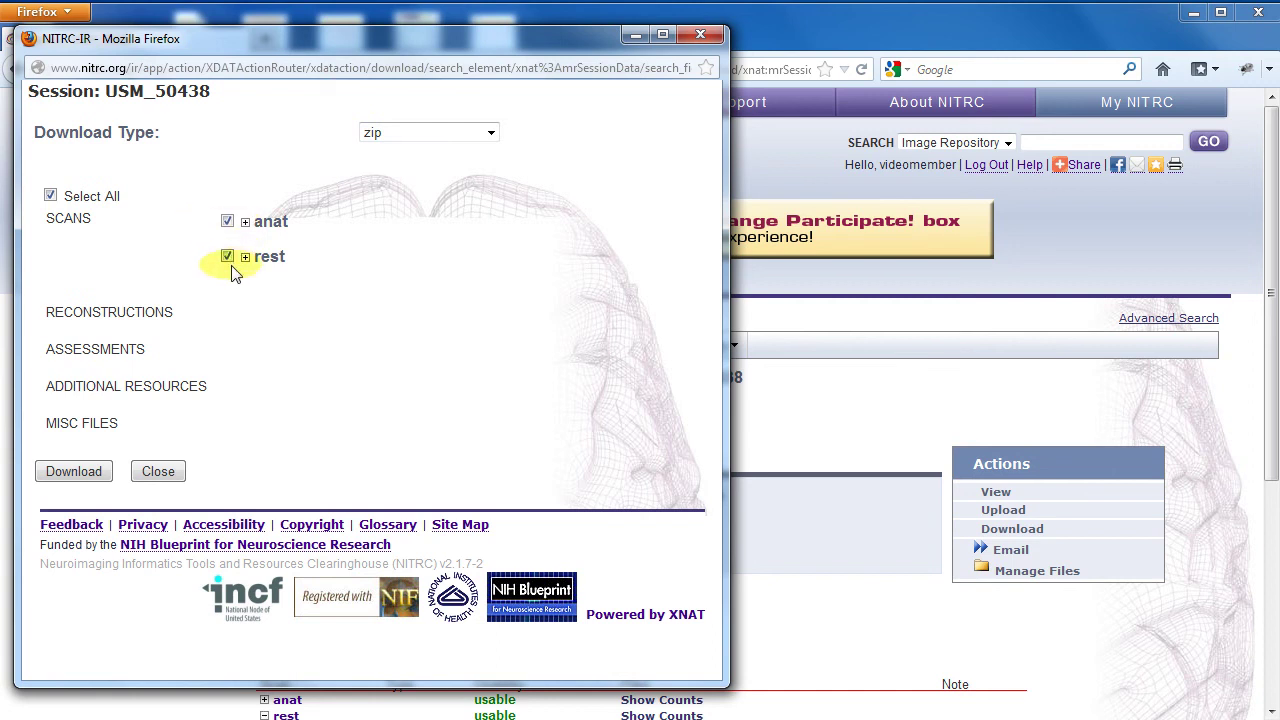
{"action": "left_click", "coordinate": [60, 477]}
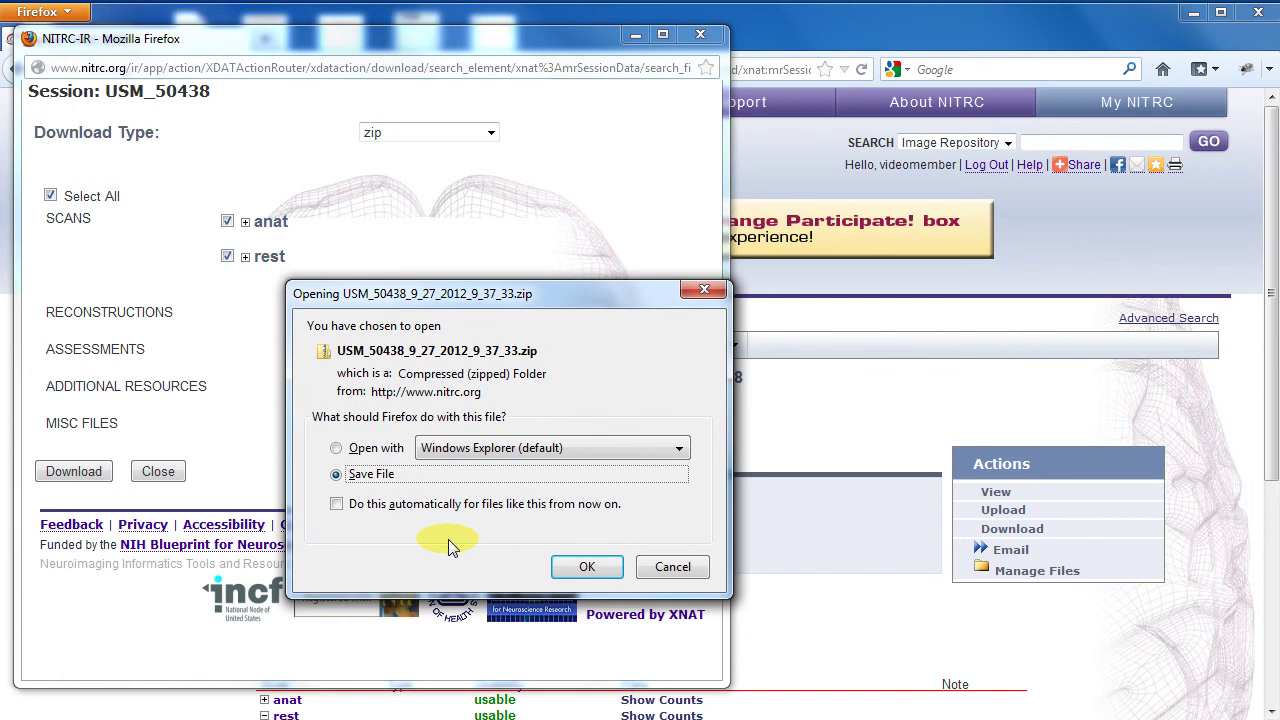
{"action": "left_click", "coordinate": [668, 566]}
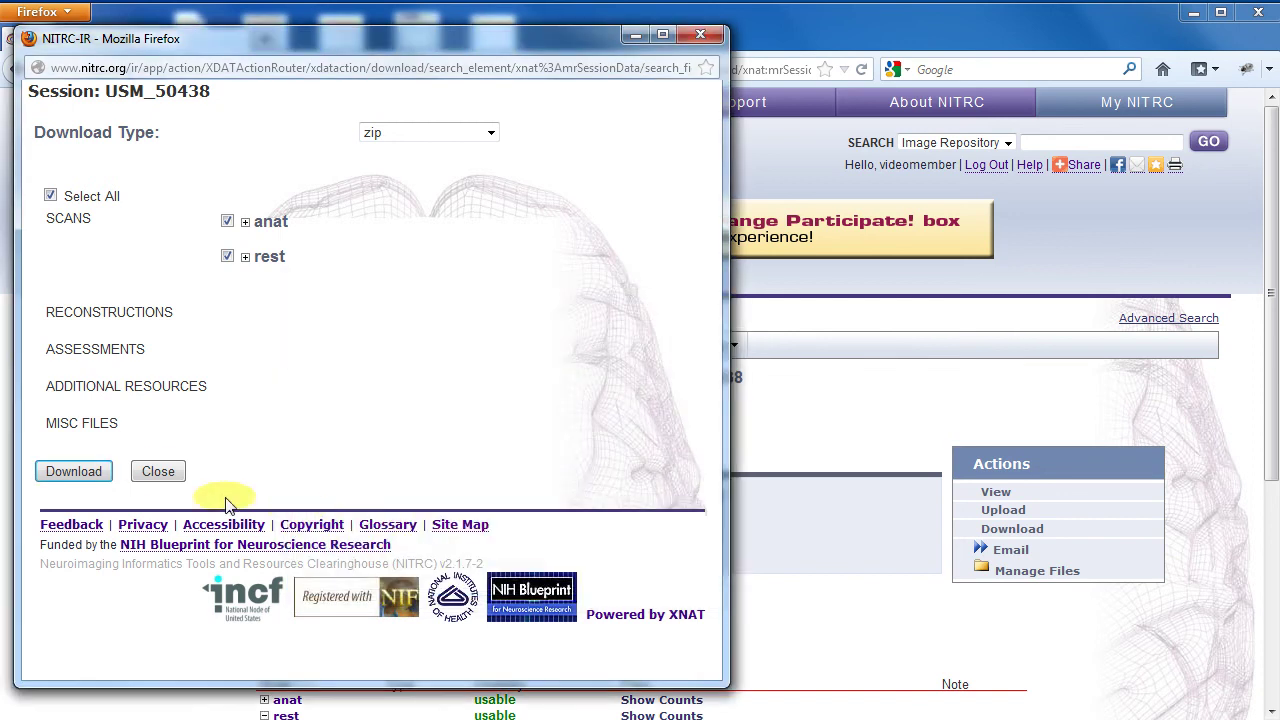
{"action": "left_click", "coordinate": [158, 471]}
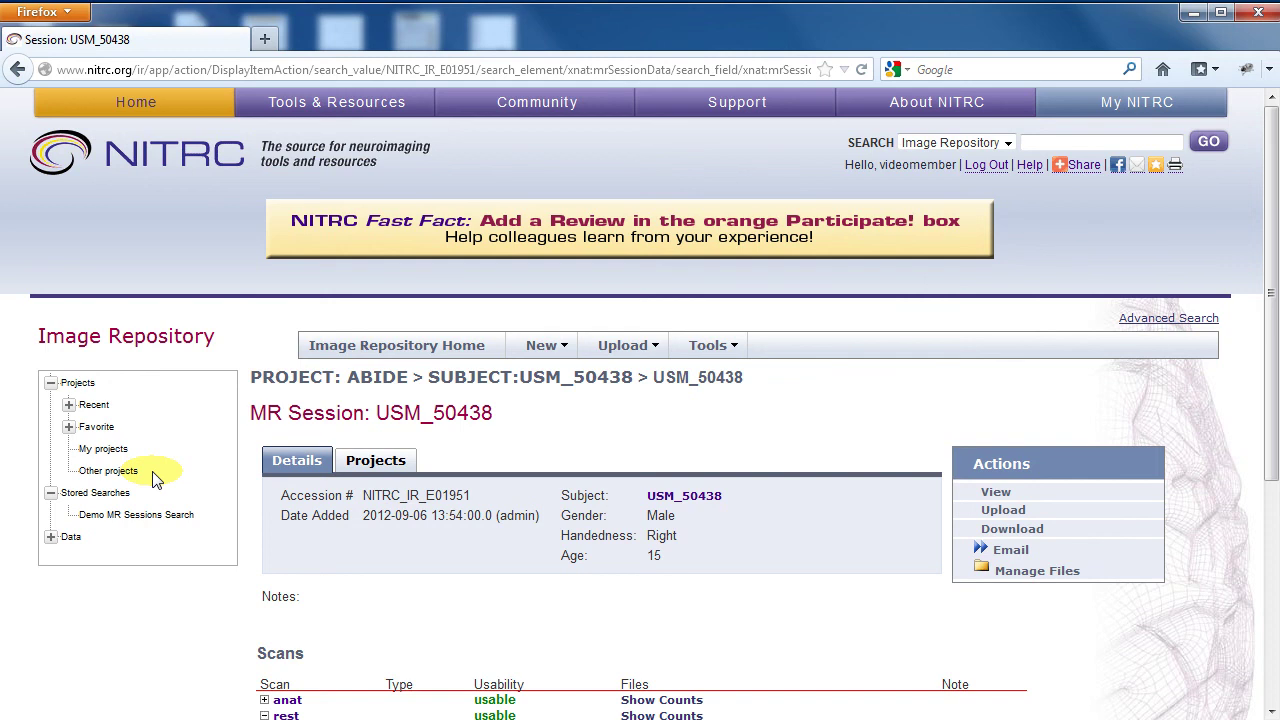
- Load the stored Demo MR Sessions Search and go to Download for its 541 sessions
{"action": "left_click", "coordinate": [116, 519]}
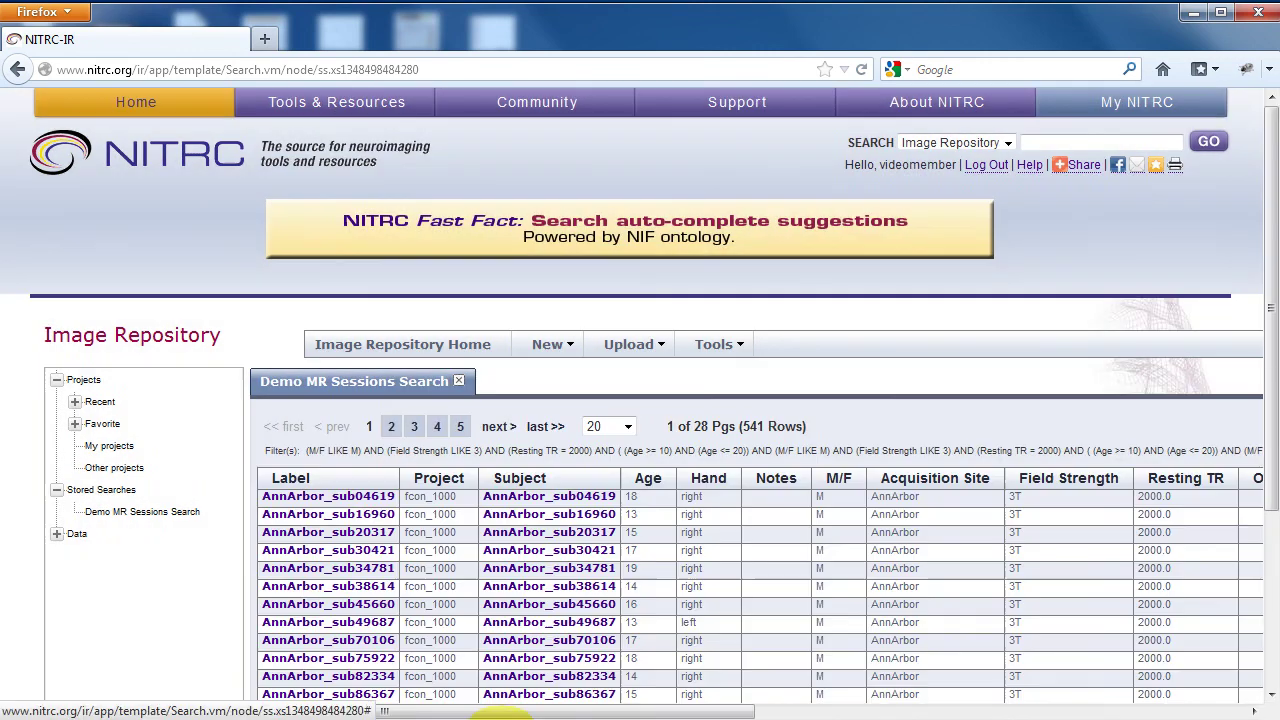
{"action": "left_click_drag", "start_coordinate": [657, 712], "coordinate": [1037, 715]}
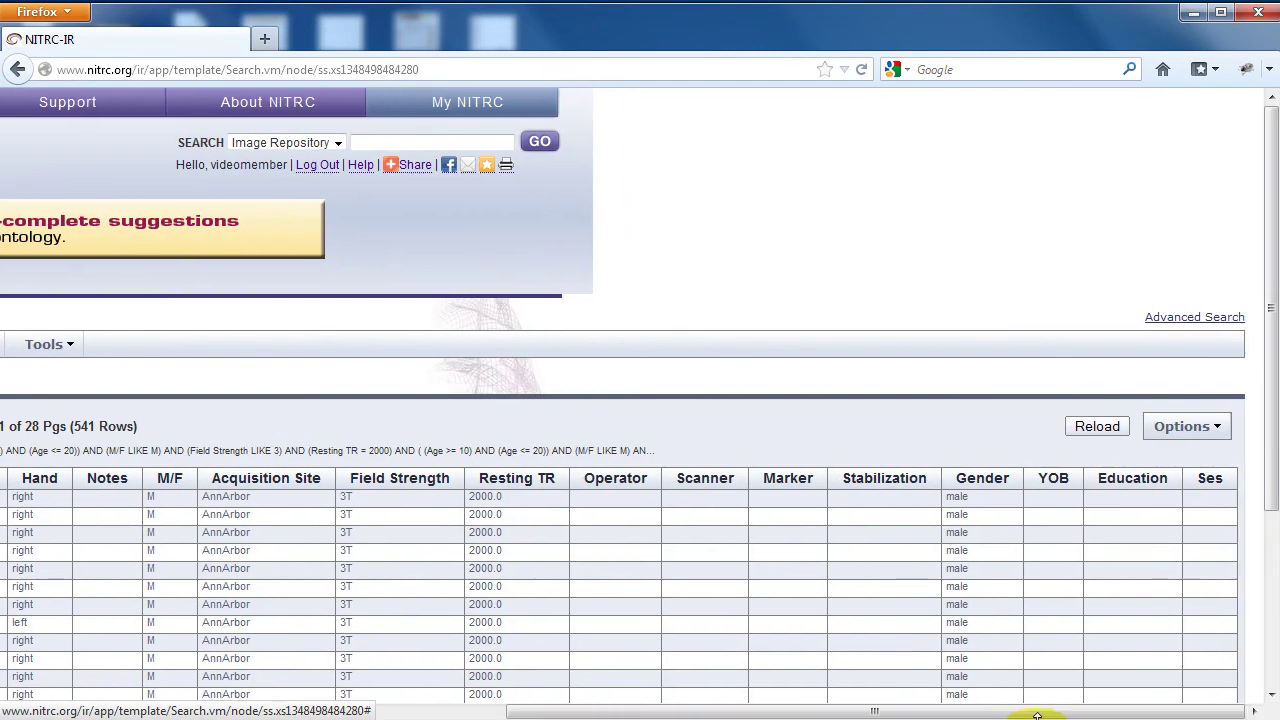
{"action": "left_click", "coordinate": [1168, 430]}
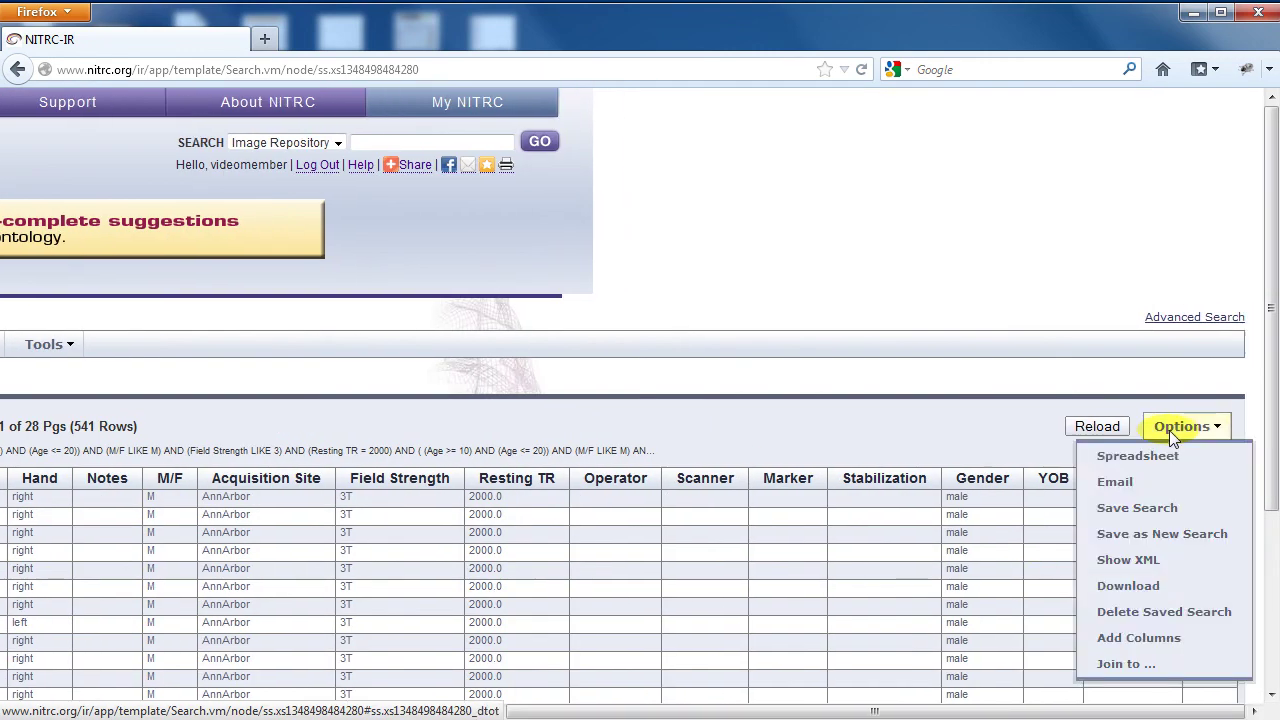
{"action": "left_click", "coordinate": [1128, 587]}
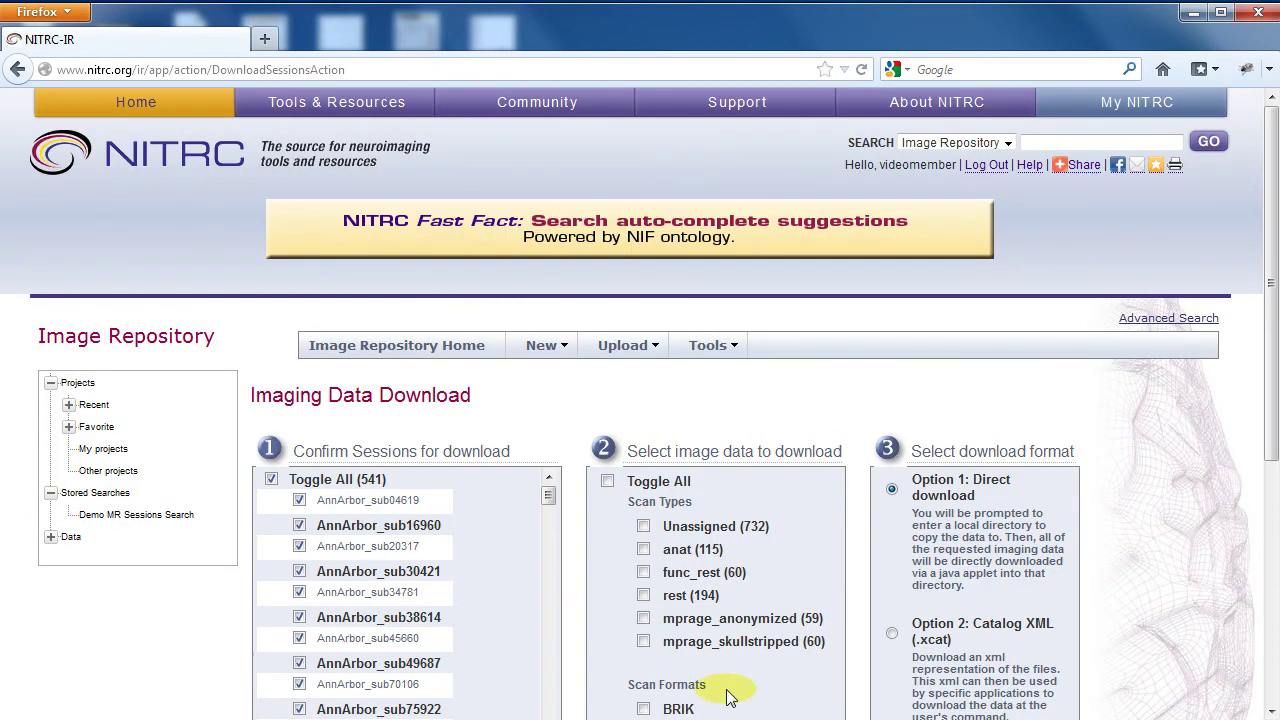
- Submit a direct download of rest (194) scans and run the Java downloader despite the warning
{"action": "scroll", "coordinate": [521, 516], "scroll_direction": "down", "scroll_amount": 3}
{"action": "scroll", "coordinate": [553, 535], "scroll_direction": "up", "scroll_amount": 3}
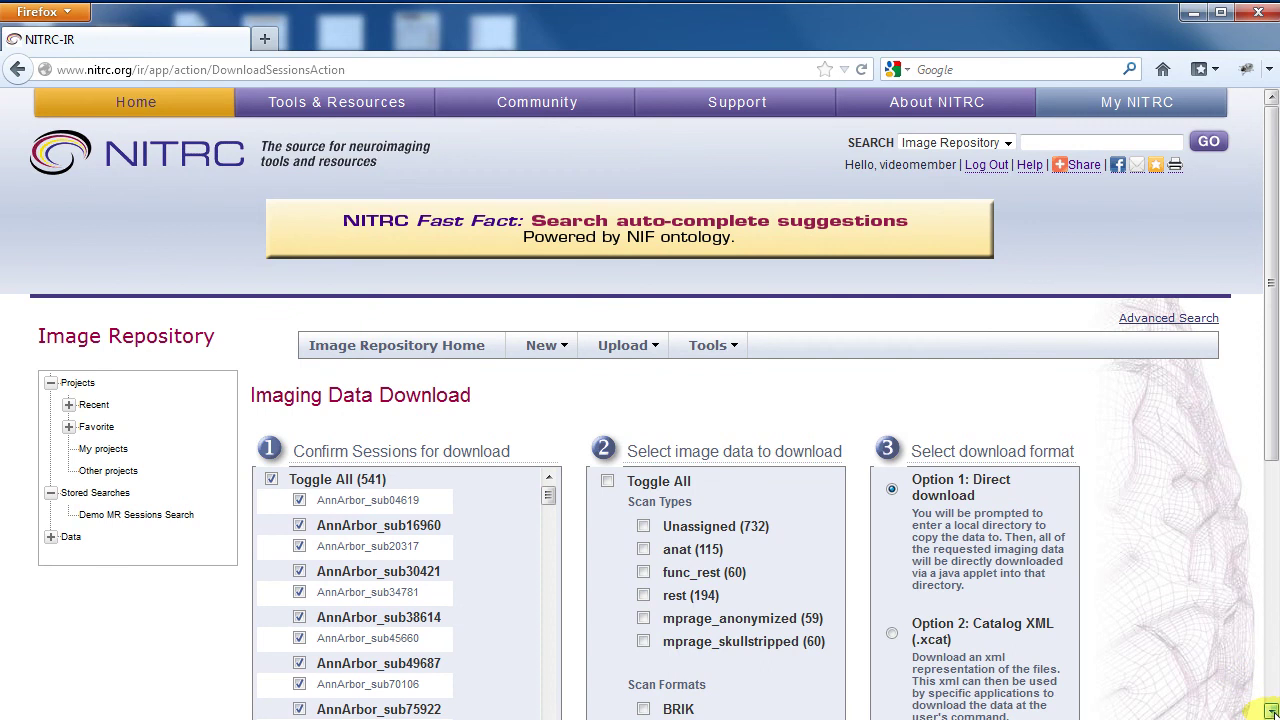
{"action": "scroll", "coordinate": [1270, 705], "scroll_direction": "down", "scroll_amount": 4}
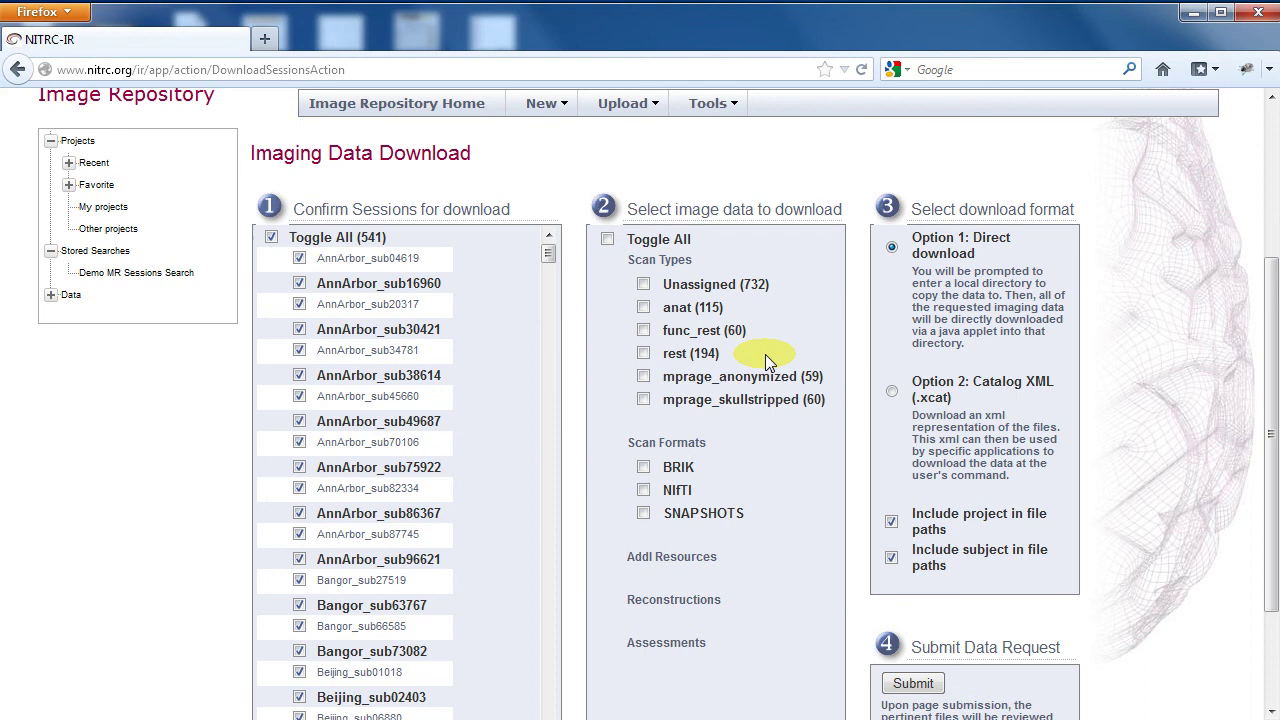
{"action": "left_click", "coordinate": [643, 355]}
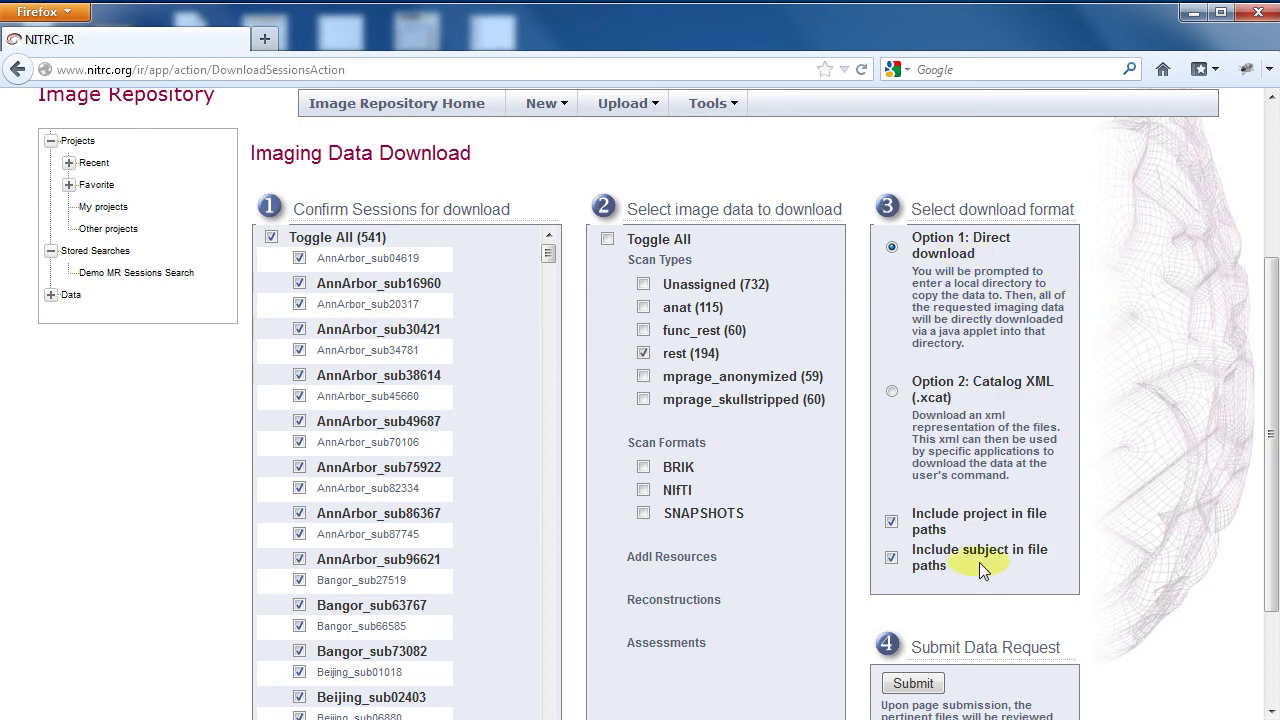
{"action": "scroll", "coordinate": [1152, 548], "scroll_direction": "down", "scroll_amount": 3}
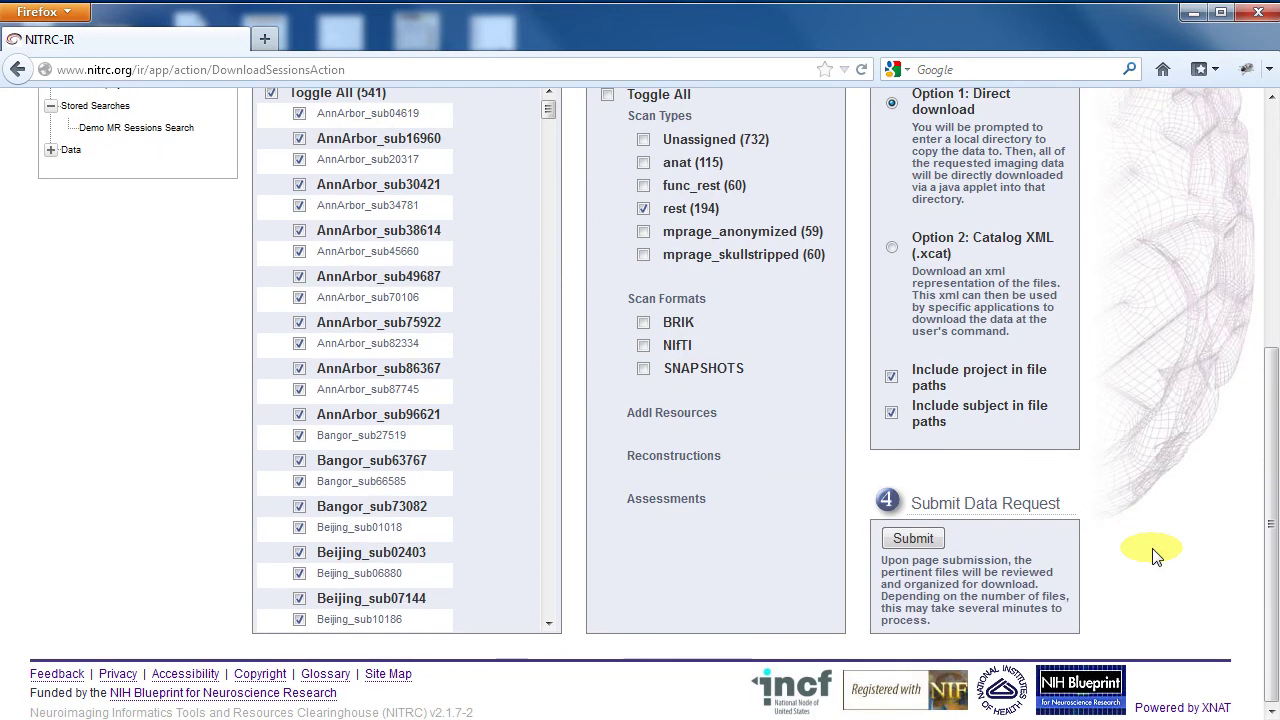
{"action": "left_click", "coordinate": [912, 540]}
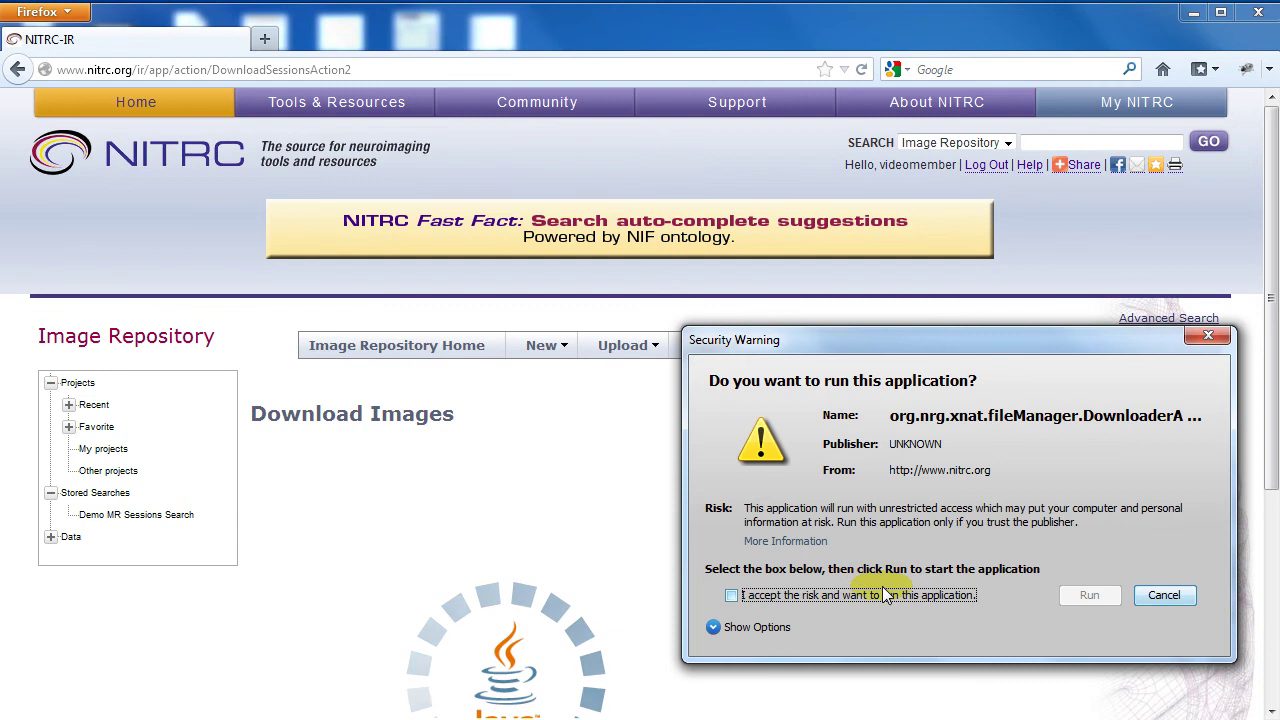
{"action": "left_click", "coordinate": [730, 595]}
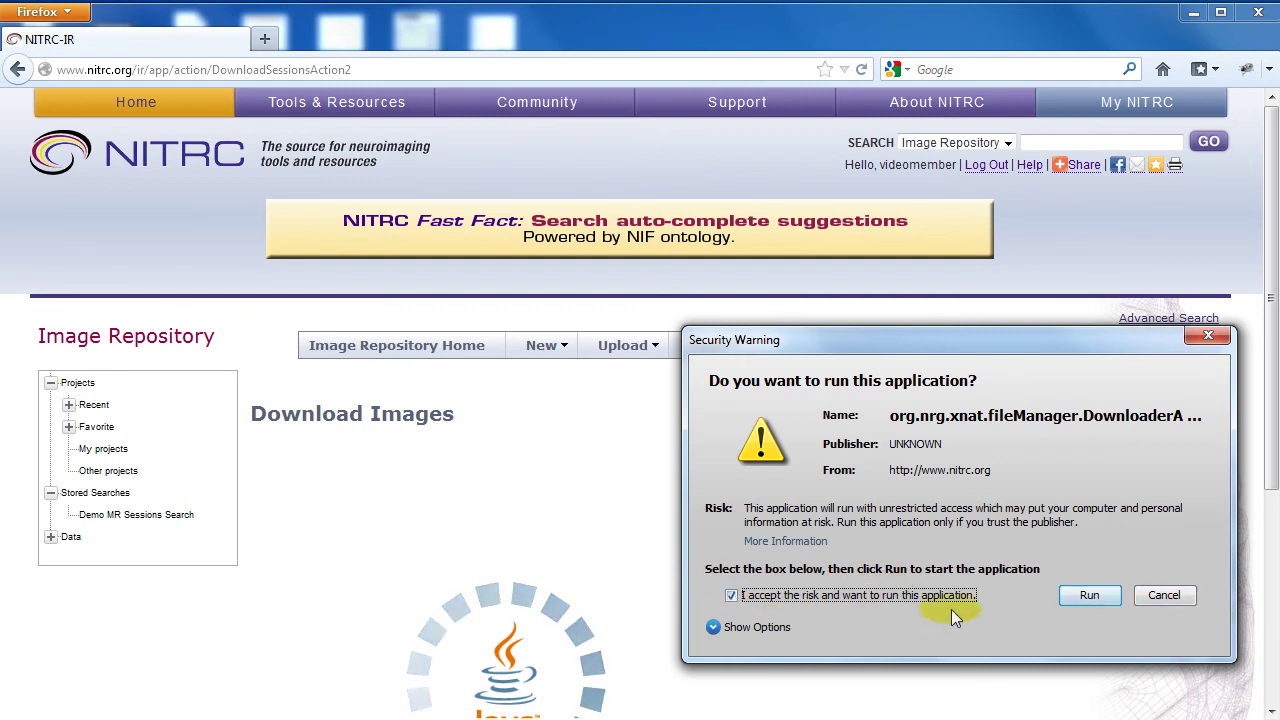
{"action": "left_click", "coordinate": [1078, 598]}
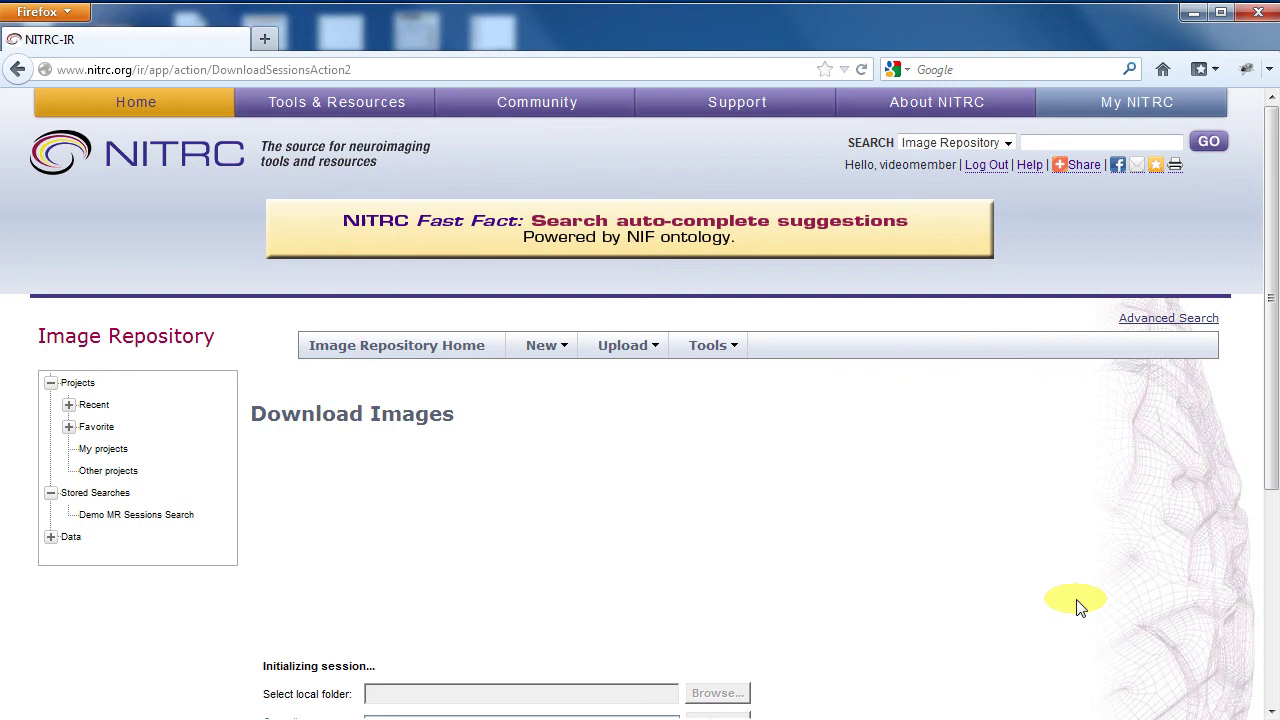
- Set the downloader's local destination folder to Documents
{"action": "scroll", "coordinate": [1016, 596], "scroll_direction": "down", "scroll_amount": 5}
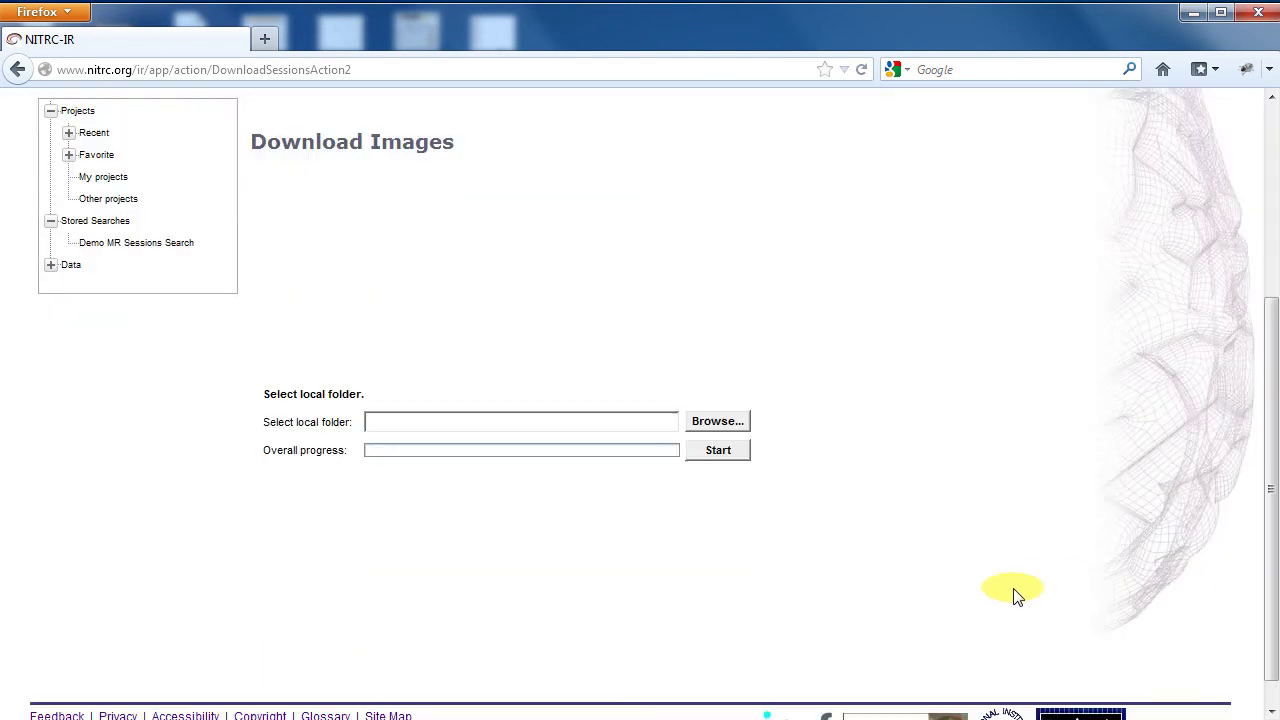
{"action": "scroll", "coordinate": [1016, 596], "scroll_direction": "down", "scroll_amount": 1}
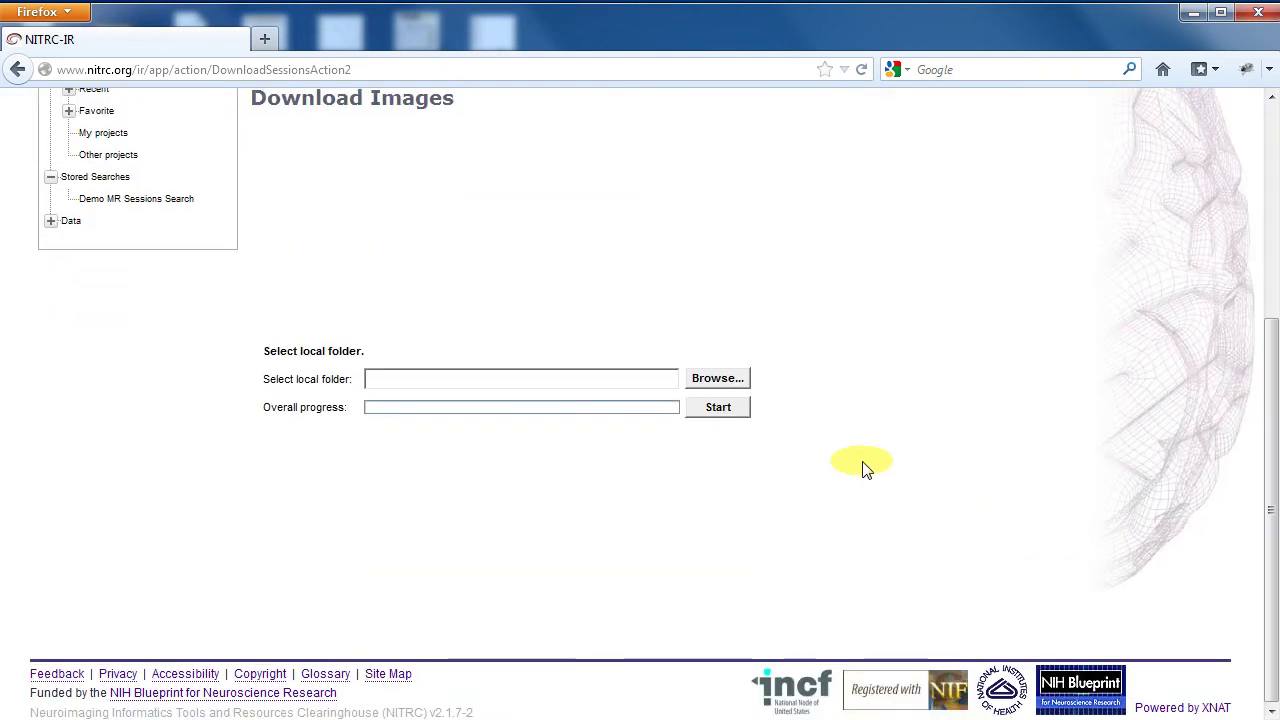
{"action": "left_click", "coordinate": [710, 382]}
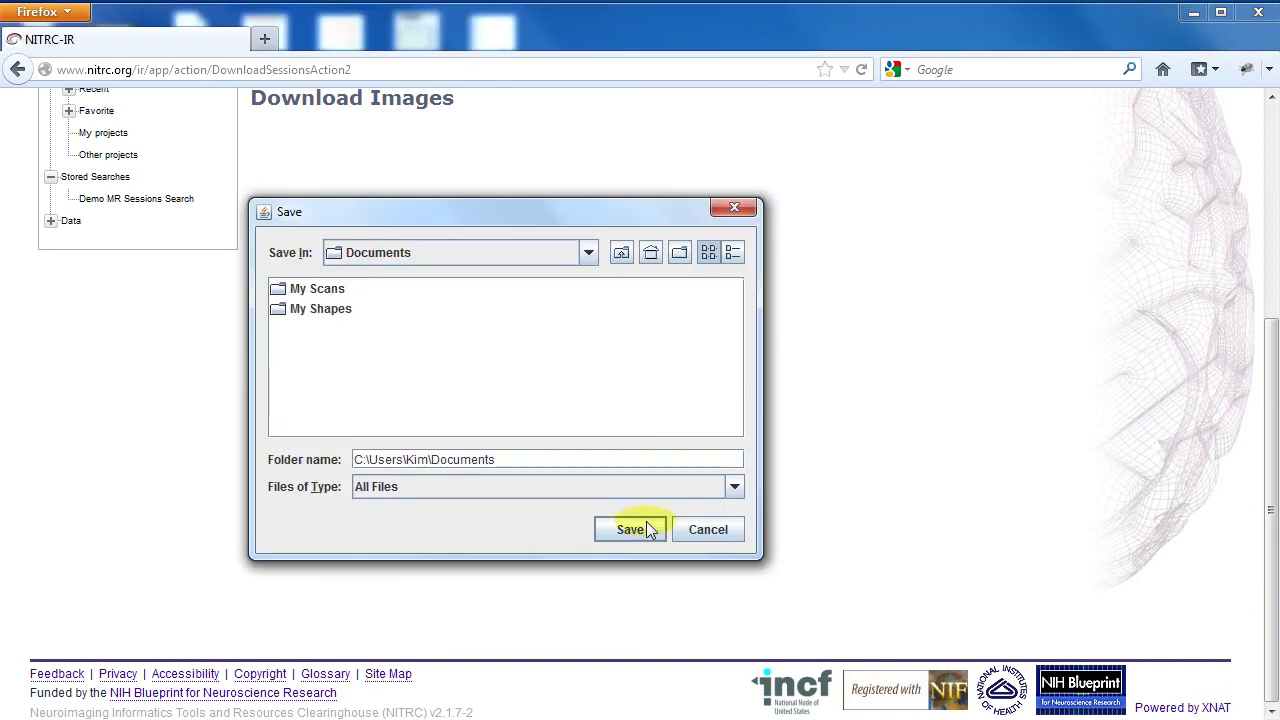
{"action": "left_click", "coordinate": [641, 528]}
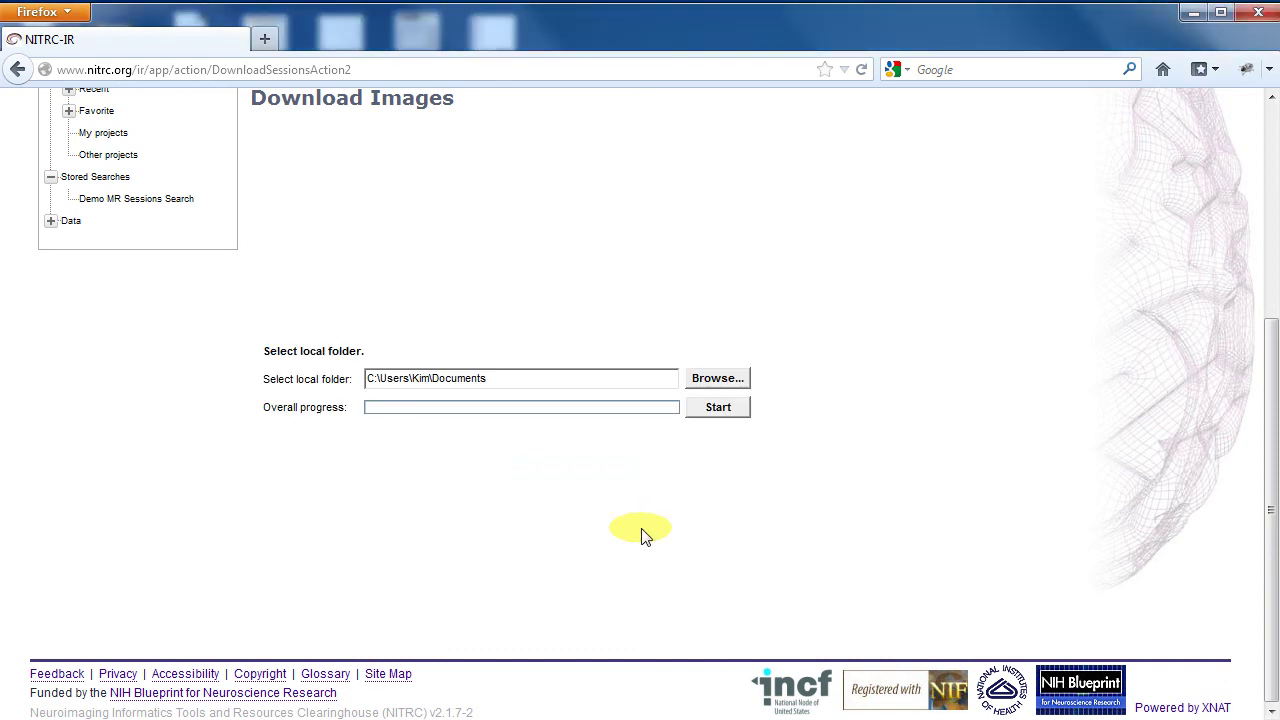